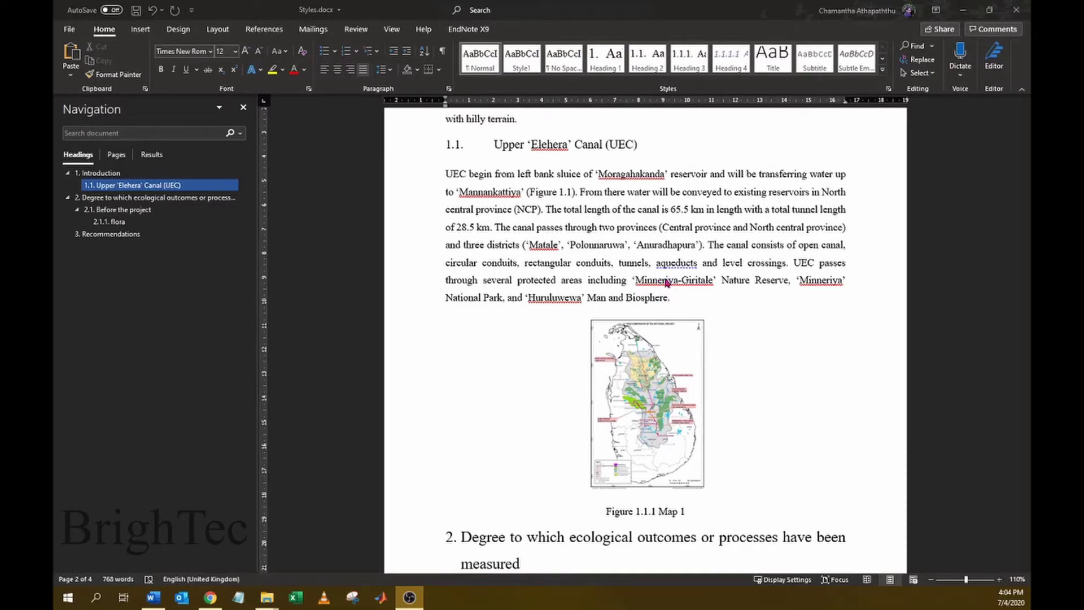
Step: Delete the manually typed 'Figure 1.1.1.' reference after Biosphere
click(663, 296)
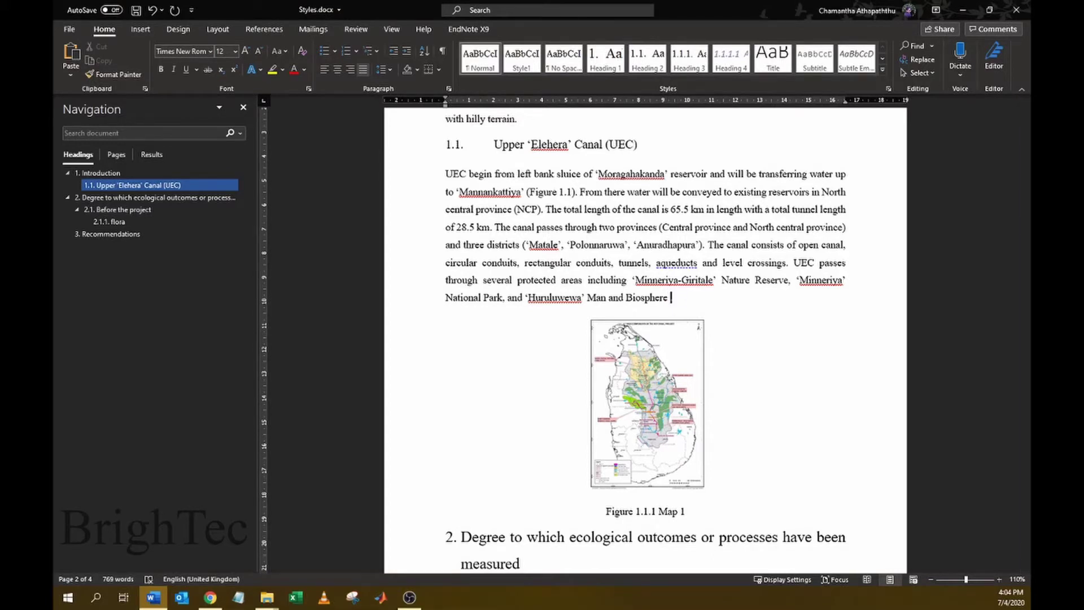
text(Fi)
text(.1.1.)
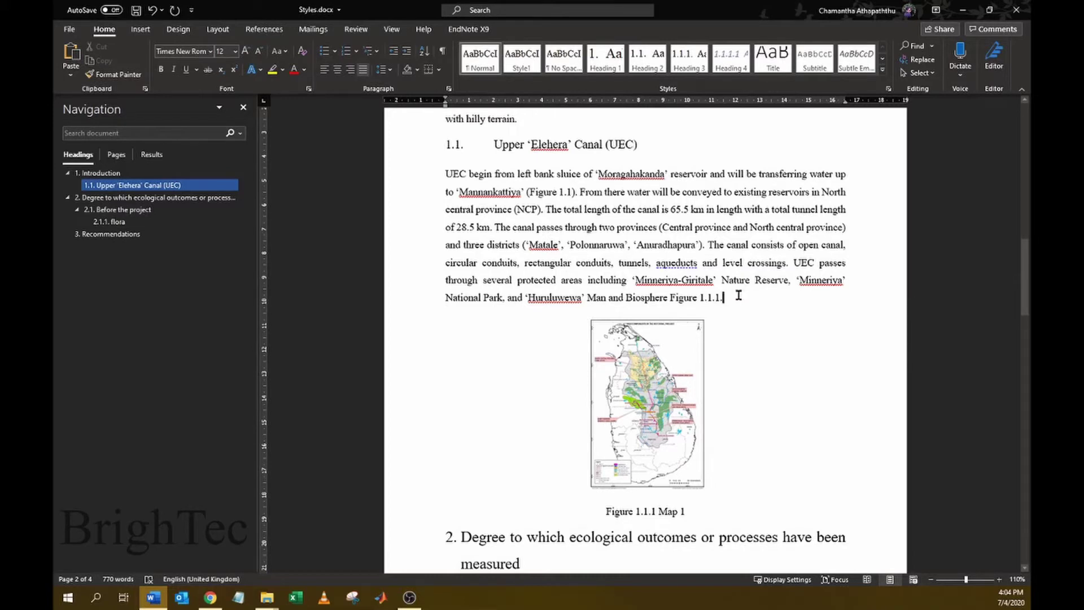
drag(670, 294, 756, 299)
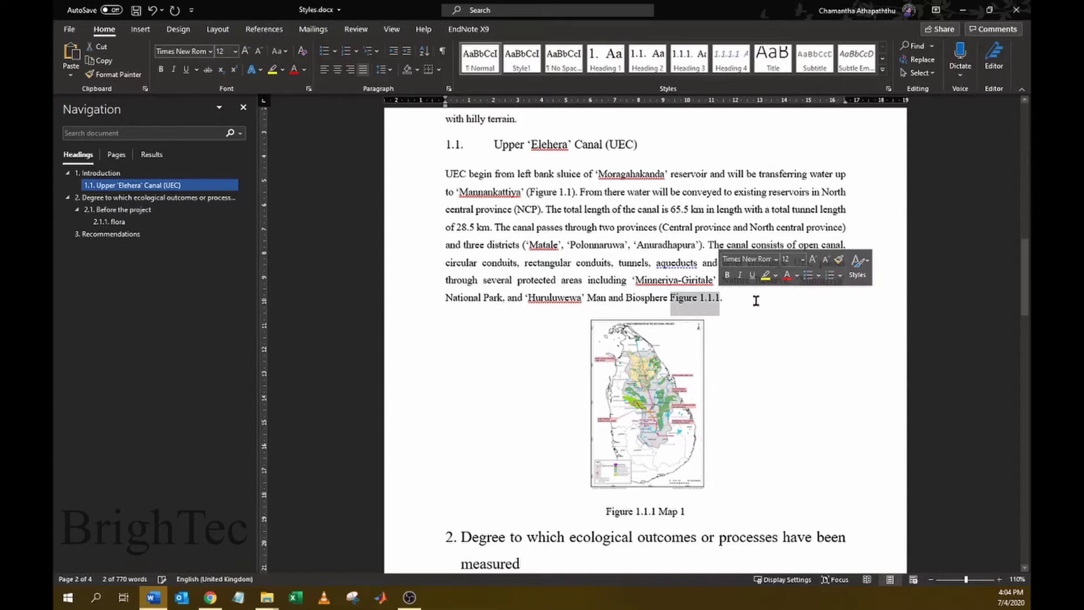
key(Delete)
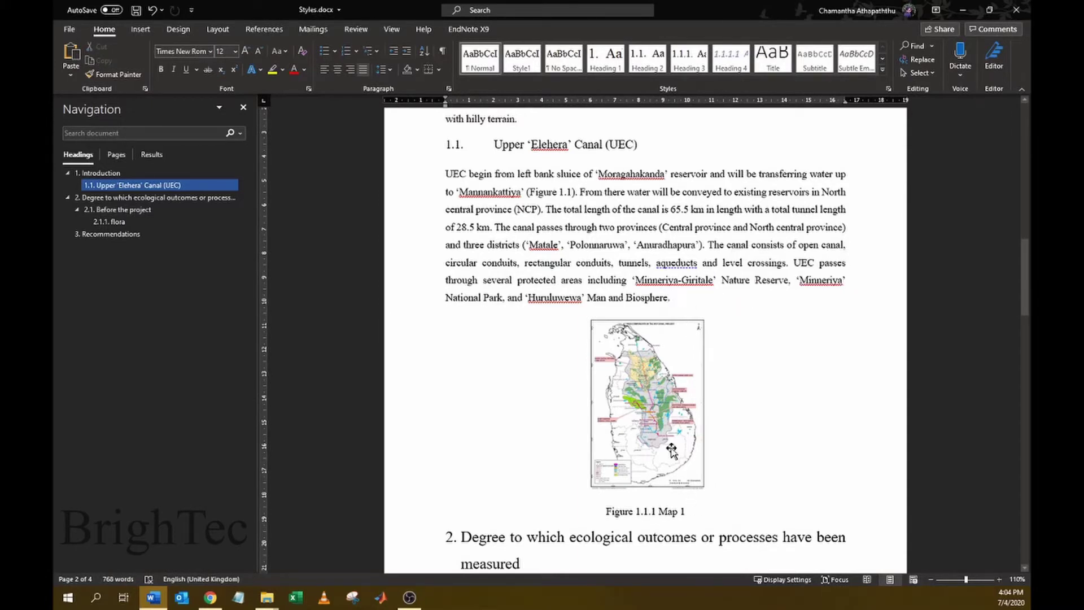
Step: Check the map's Map 1 caption, then end the Biosphere paragraph with a period
click(677, 477)
drag(685, 511, 605, 511)
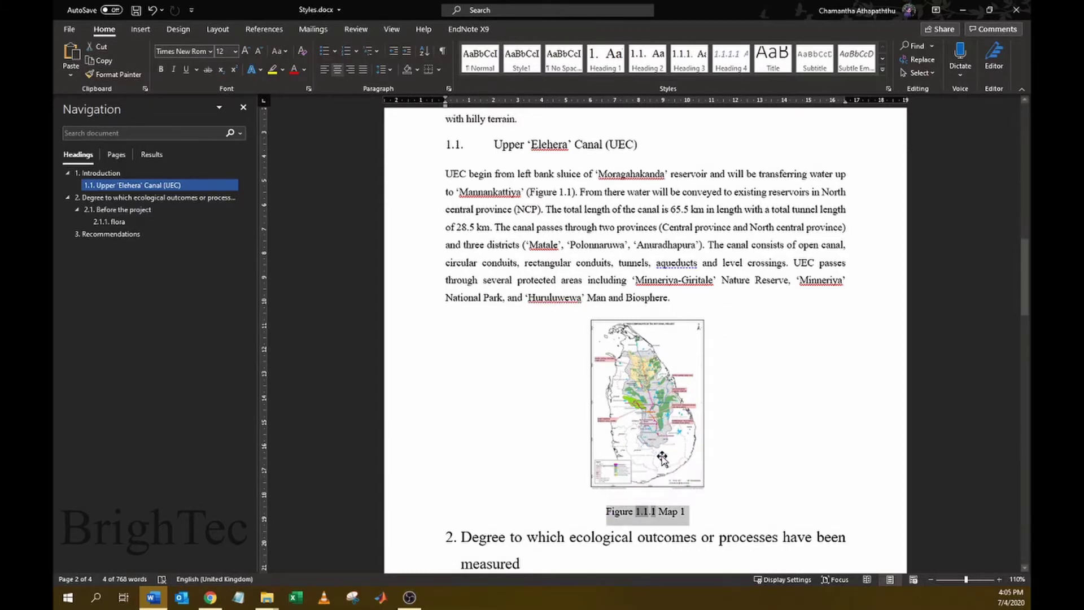
click(728, 387)
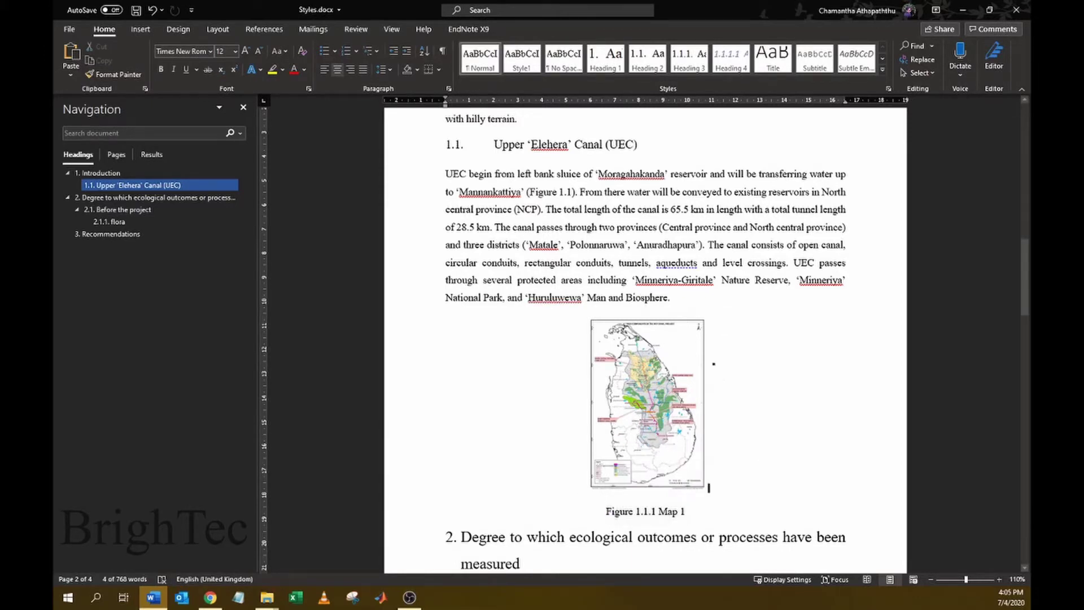
click(668, 297)
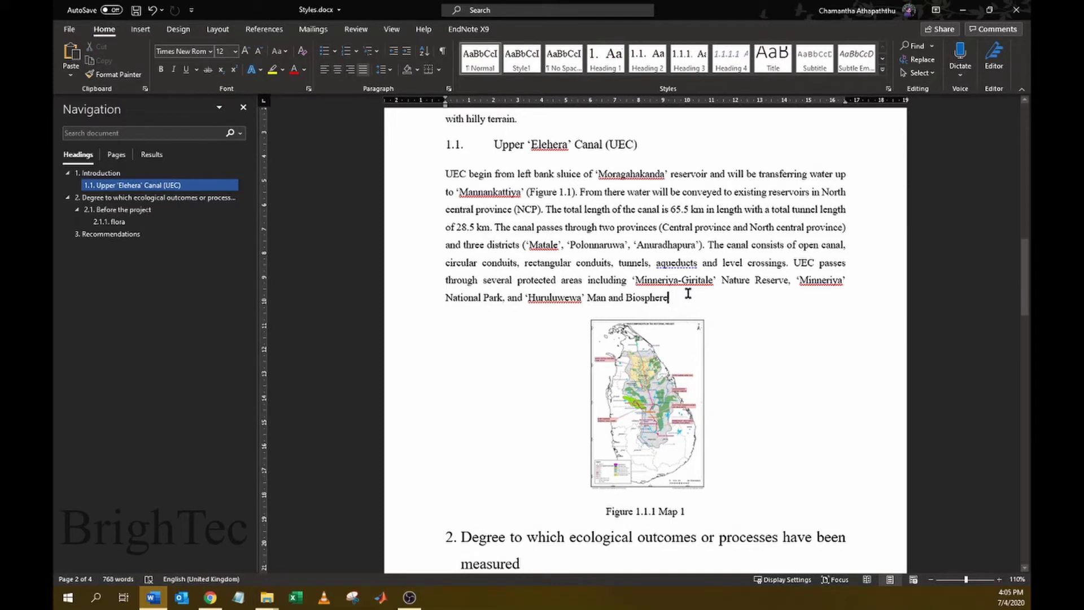
text(.)
Step: Bring up the Cross-reference dialog from the References tab and move it aside
click(266, 29)
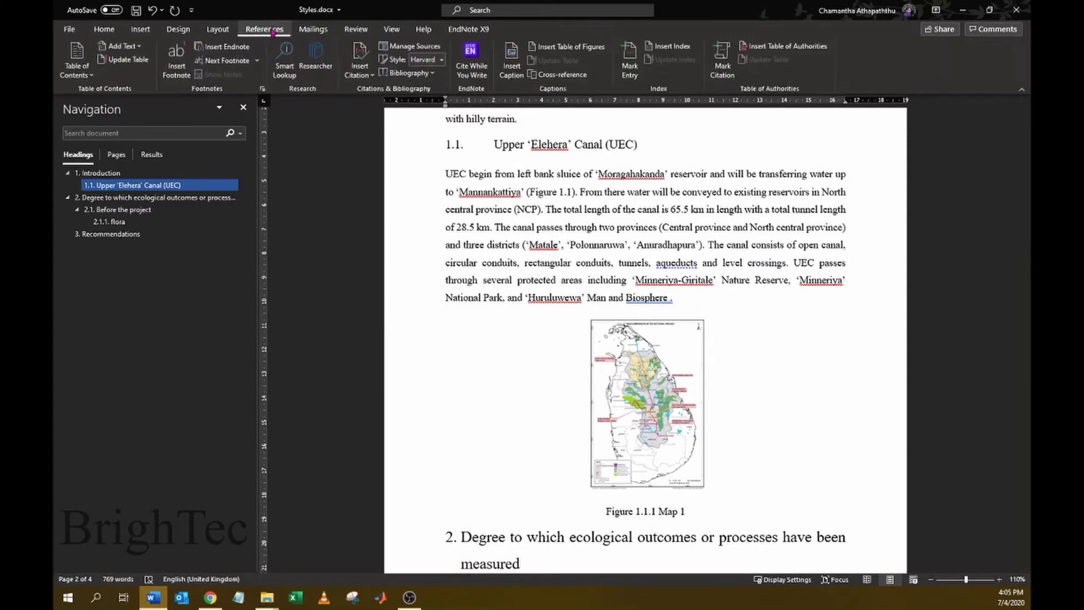
click(558, 75)
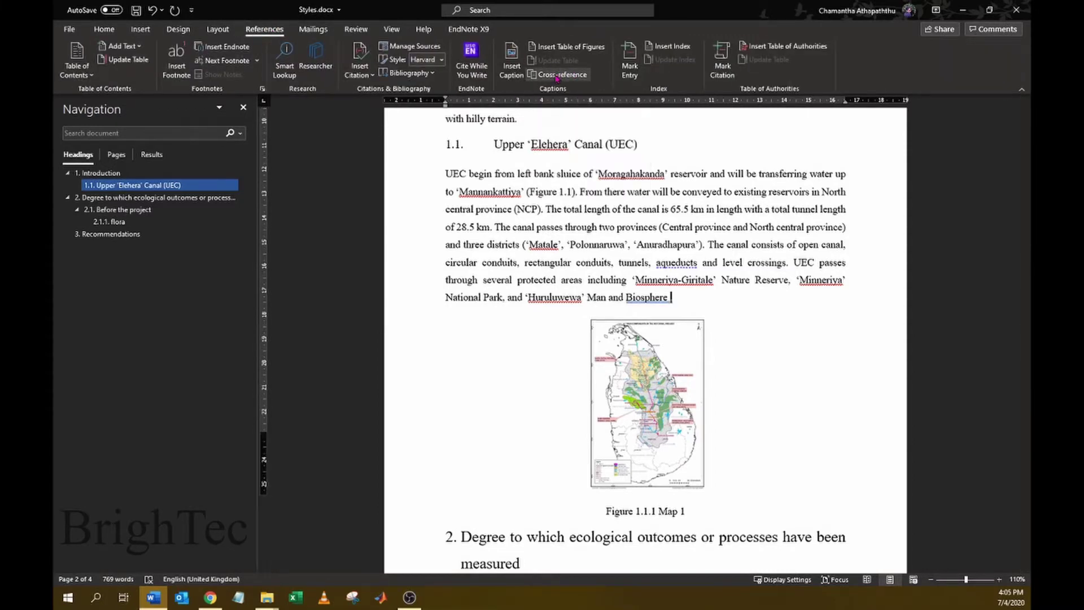
drag(426, 205, 456, 201)
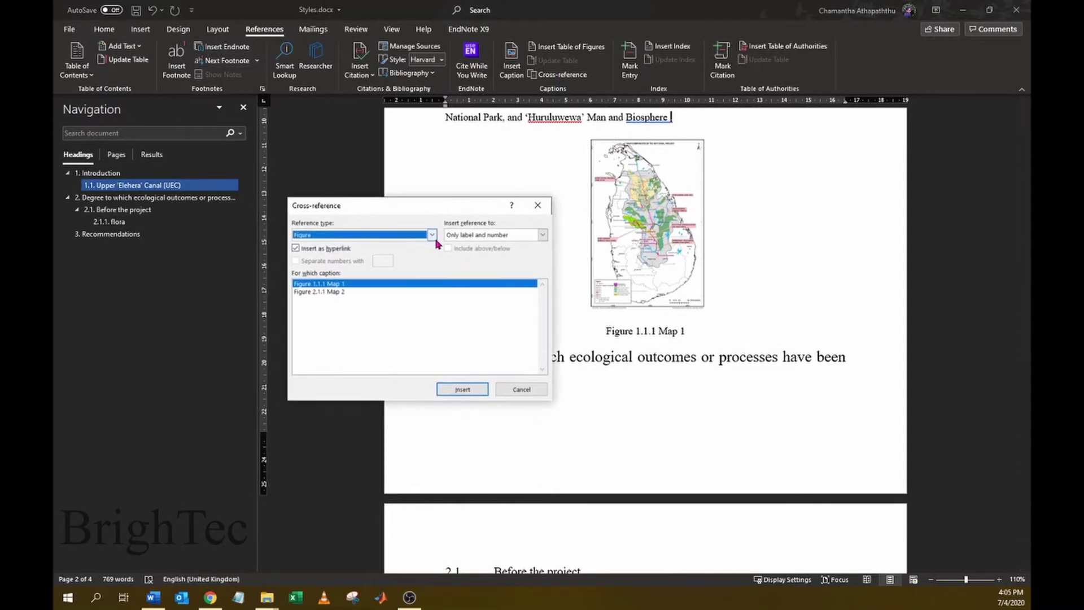
Step: Try the Heading and Numbered item reference types, then settle on Figure
click(432, 234)
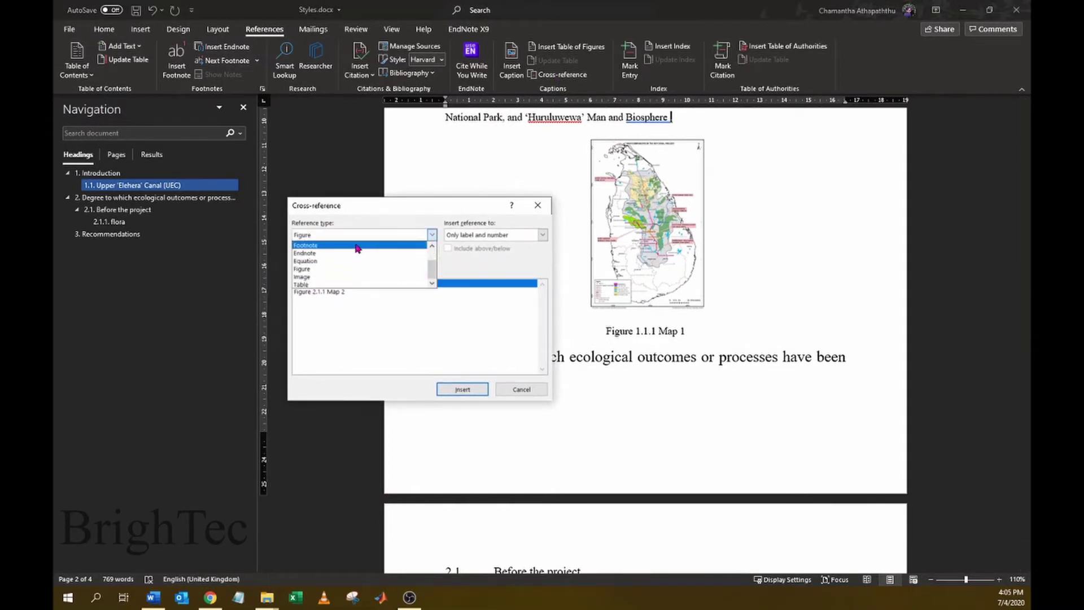
scroll(395, 257, up, 1)
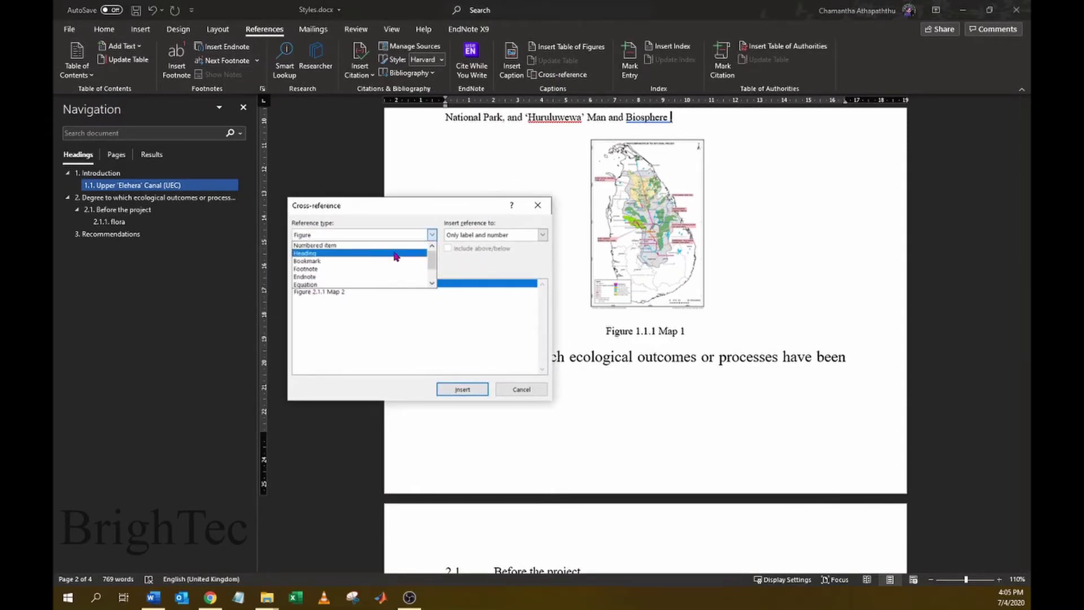
click(348, 259)
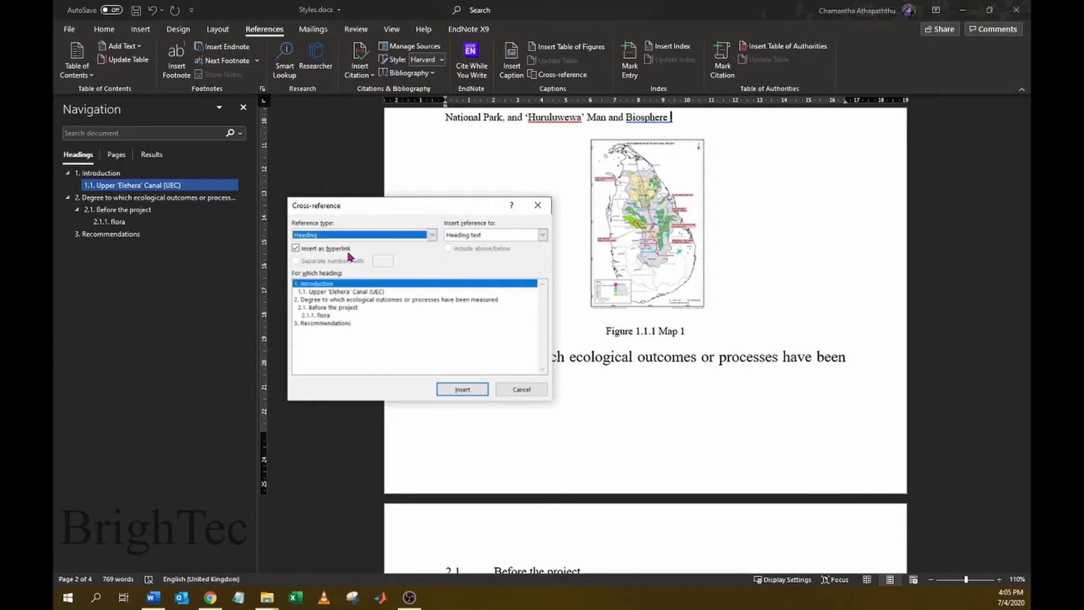
click(432, 234)
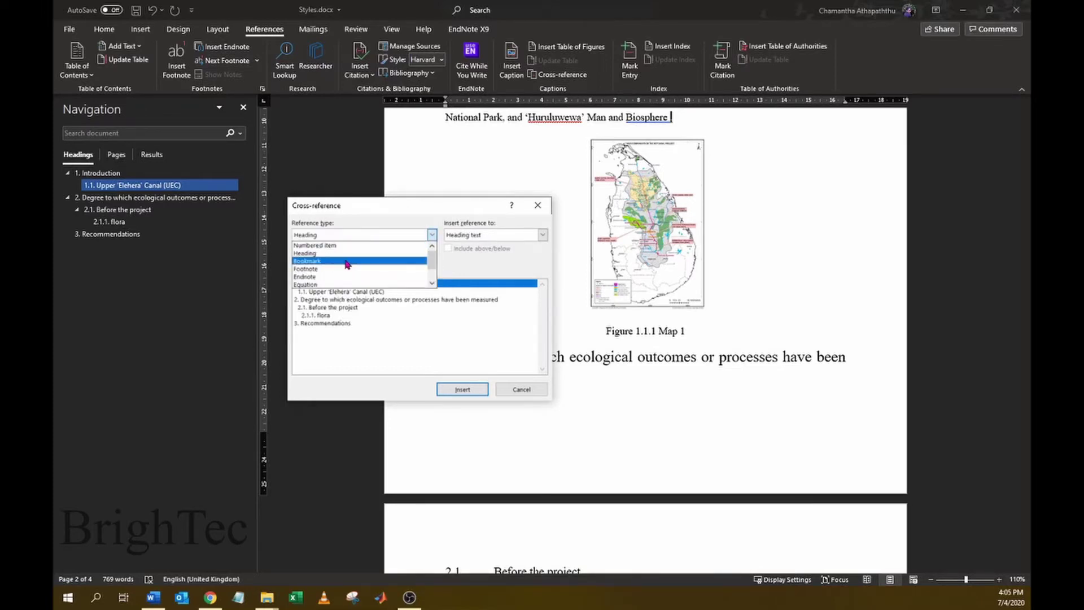
click(397, 245)
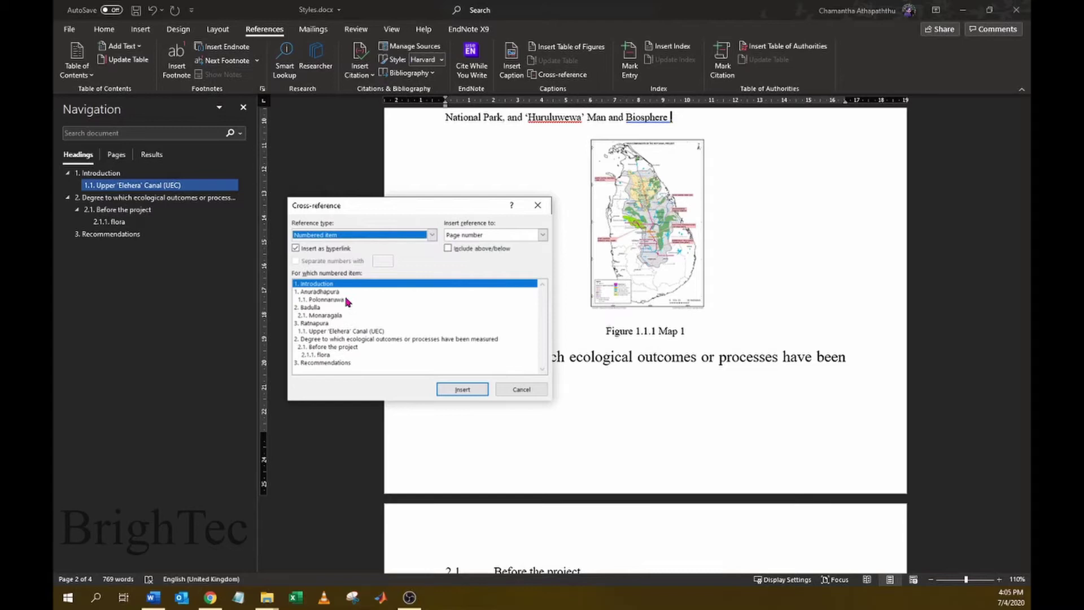
click(432, 235)
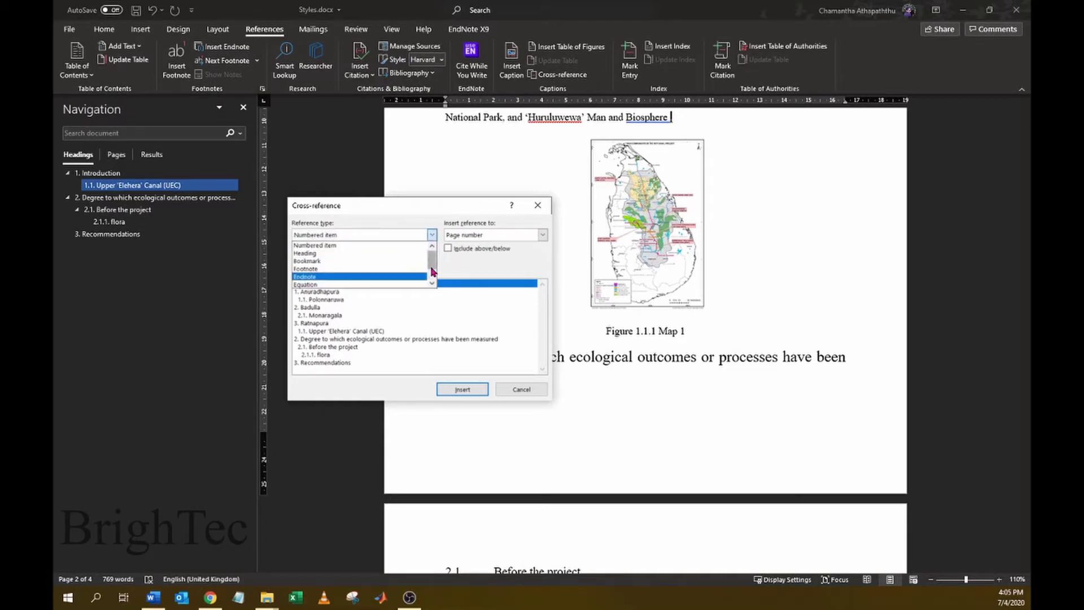
scroll(384, 272, down, 1)
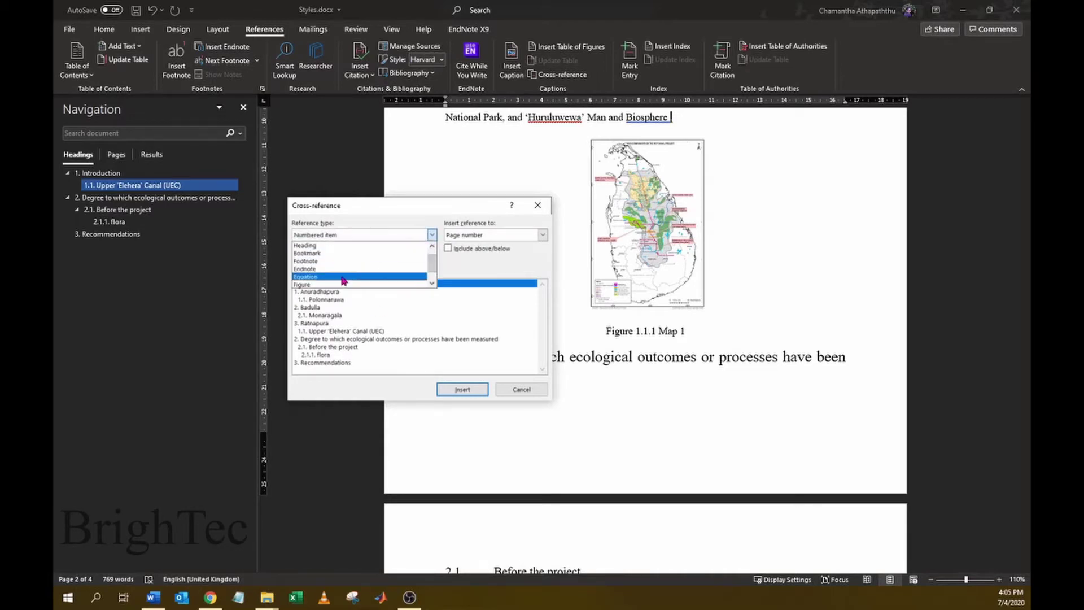
scroll(390, 279, down, 2)
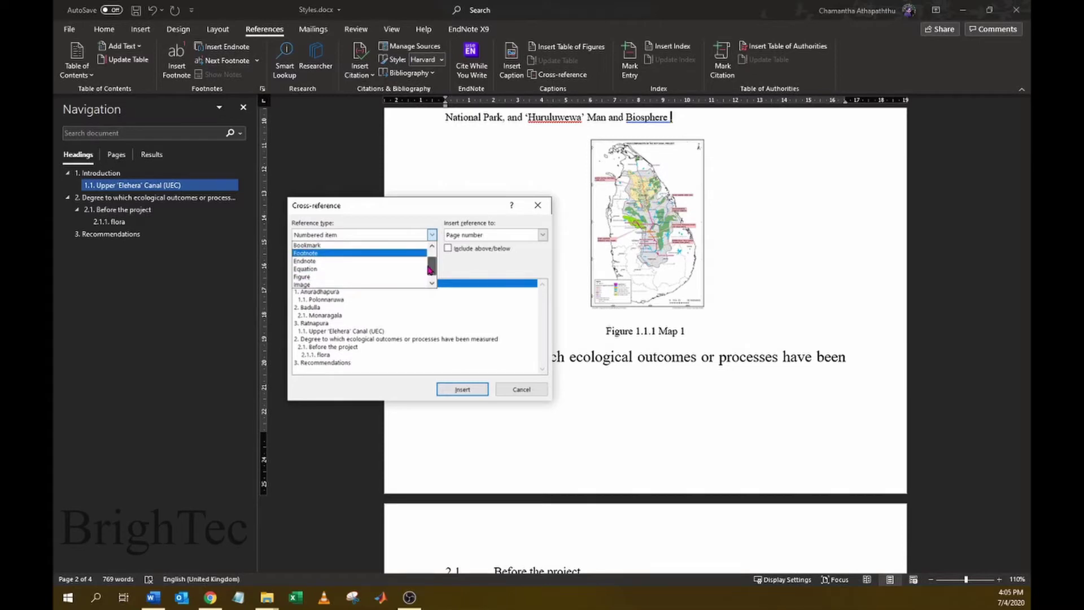
click(398, 268)
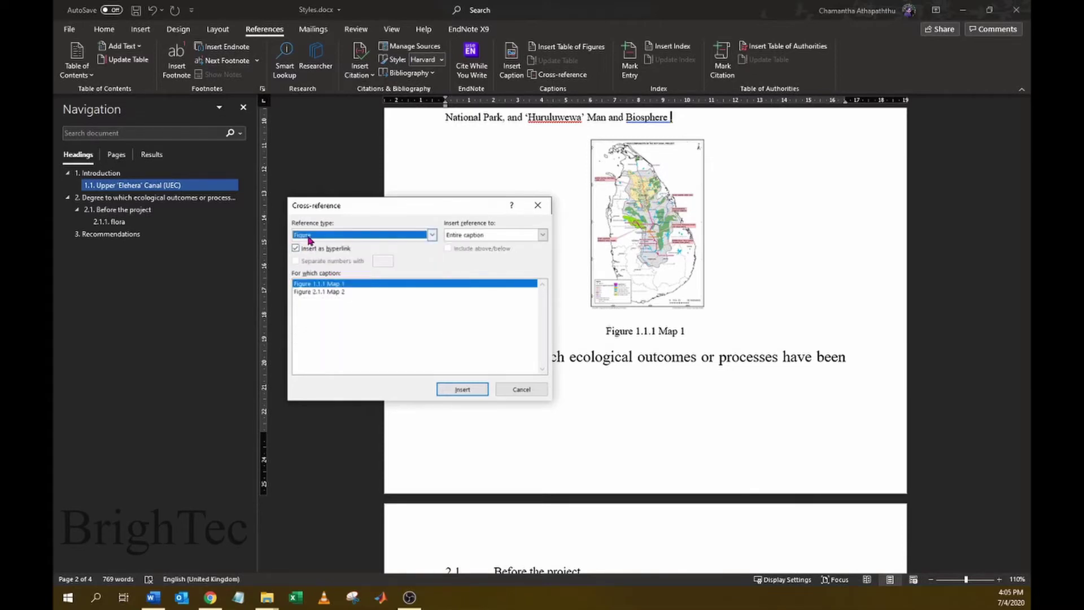
Step: Insert a hyperlinked cross-reference to the Figure 1.1.1 Map 1 caption after Biosphere
click(351, 284)
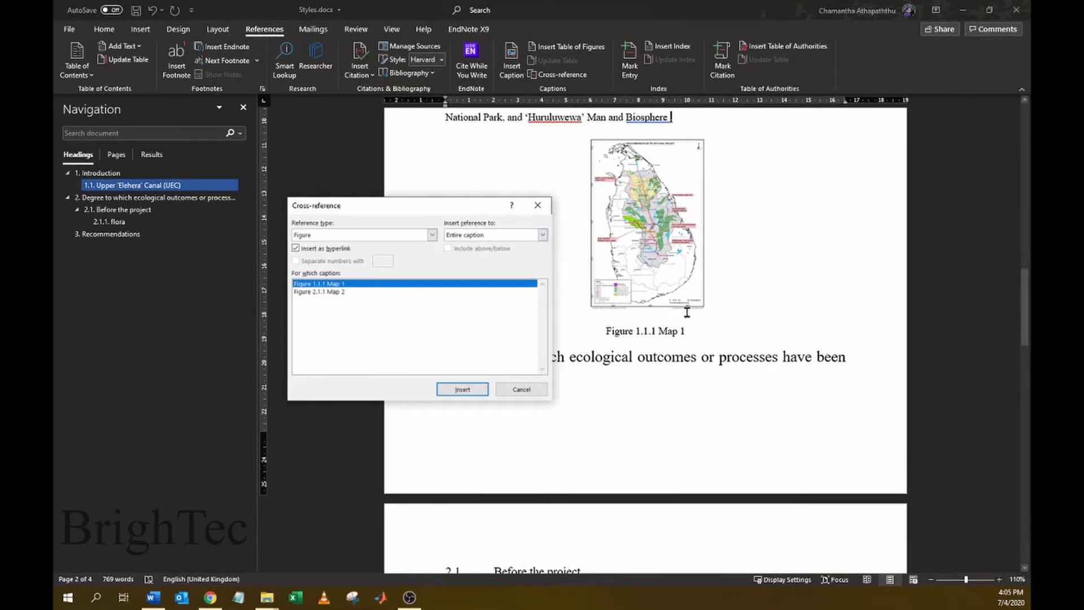
click(341, 292)
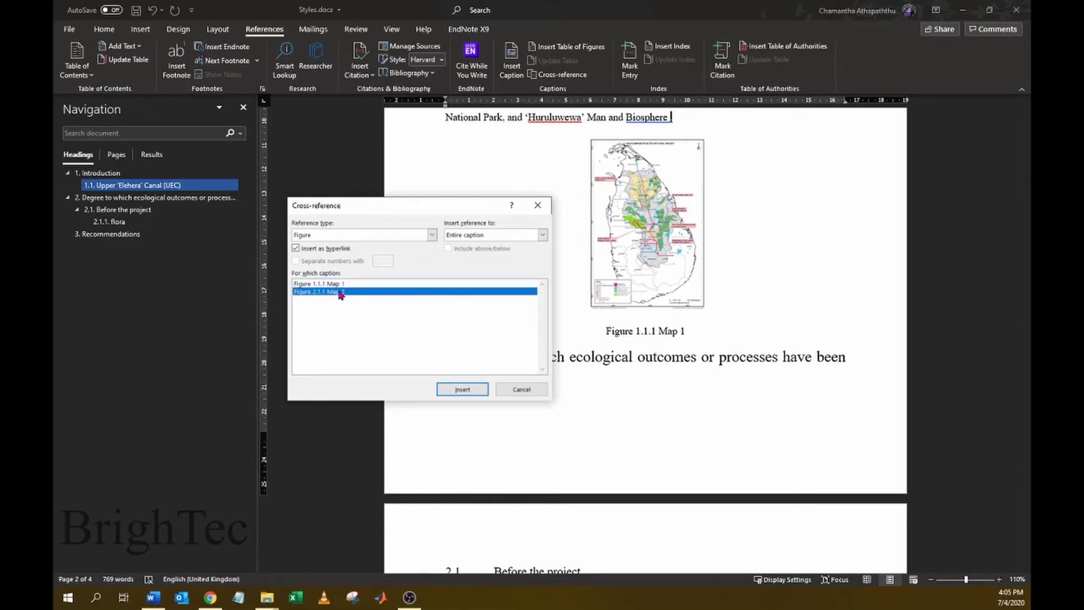
click(337, 285)
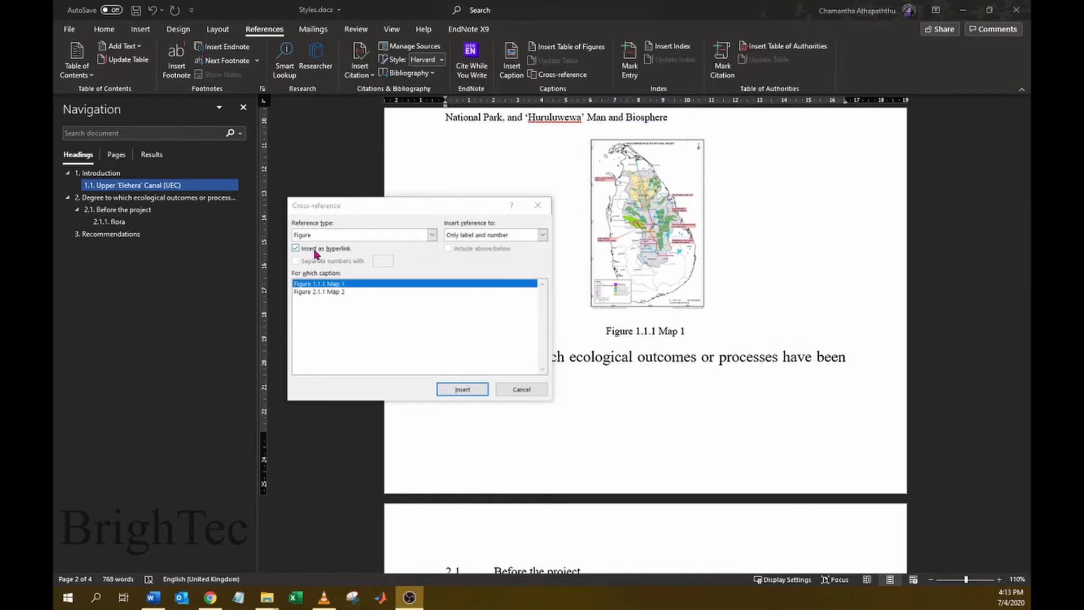
click(314, 250)
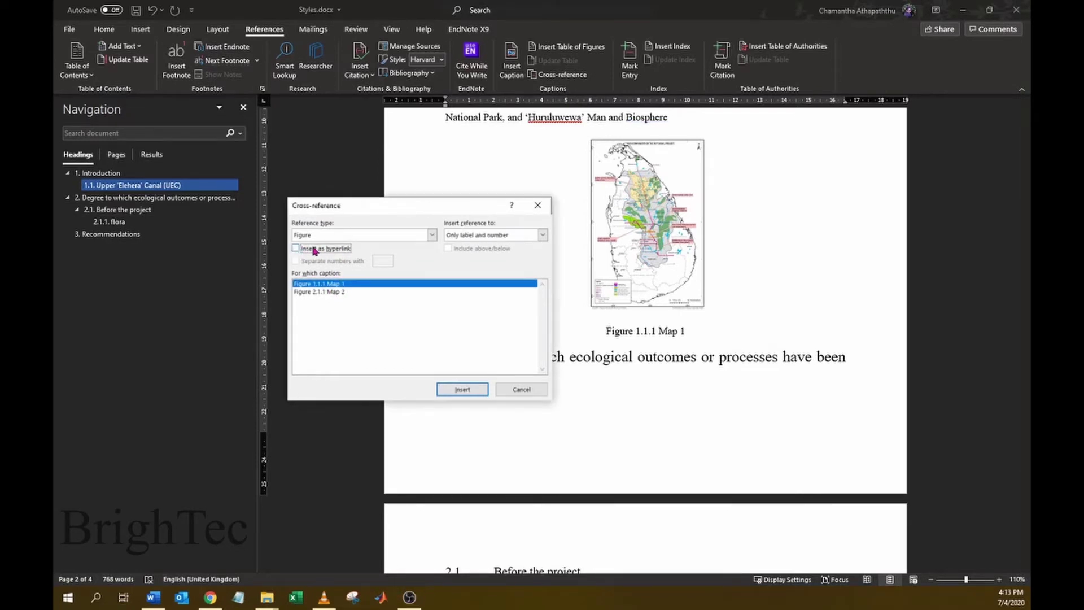
click(295, 249)
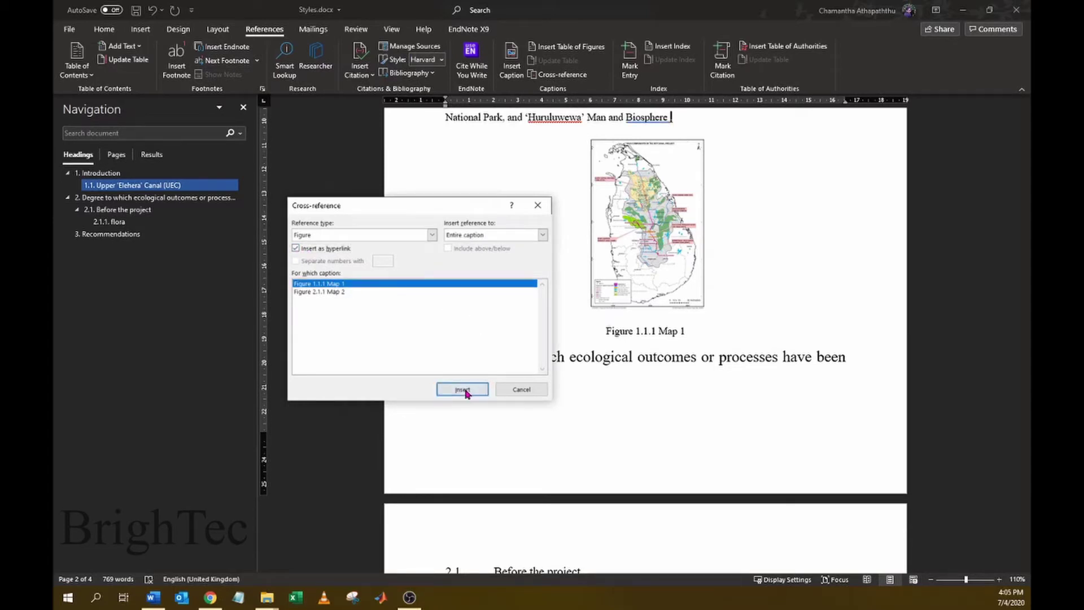
click(463, 389)
click(520, 389)
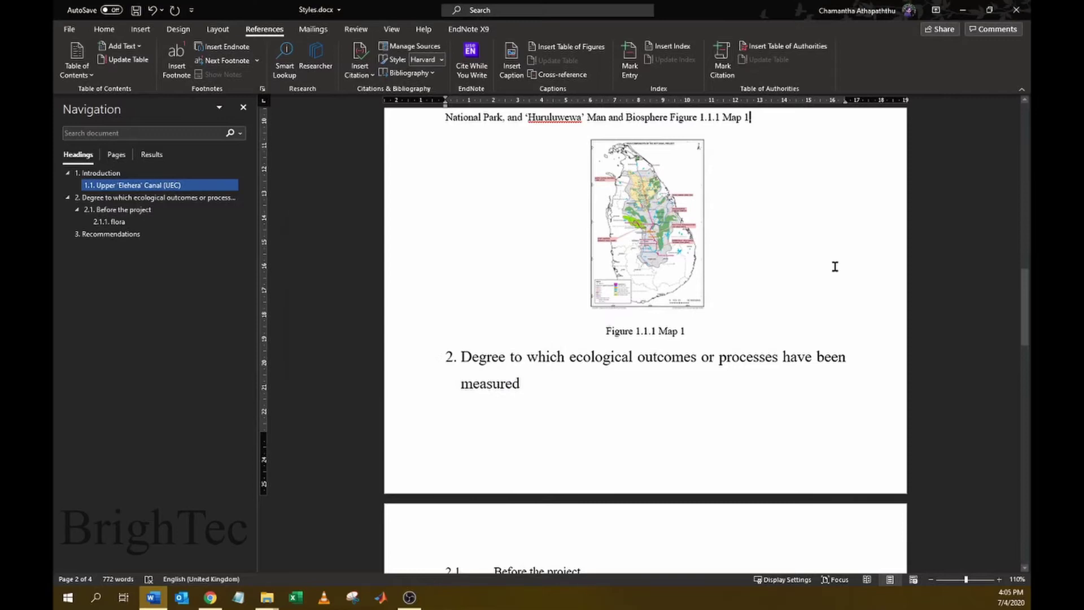
scroll(794, 276, up, 2)
drag(768, 245, 626, 246)
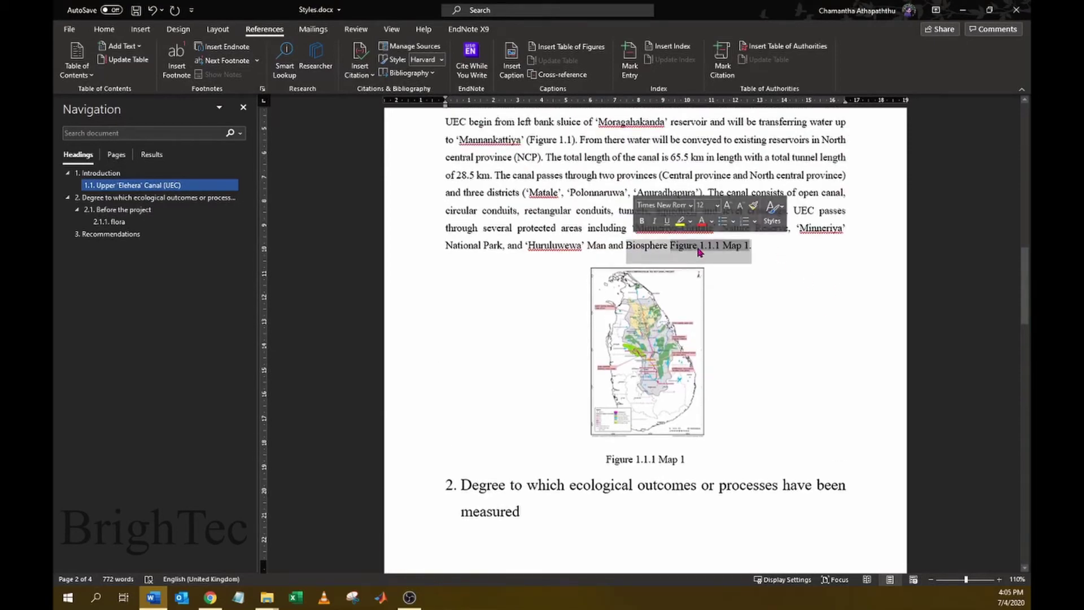
click(724, 260)
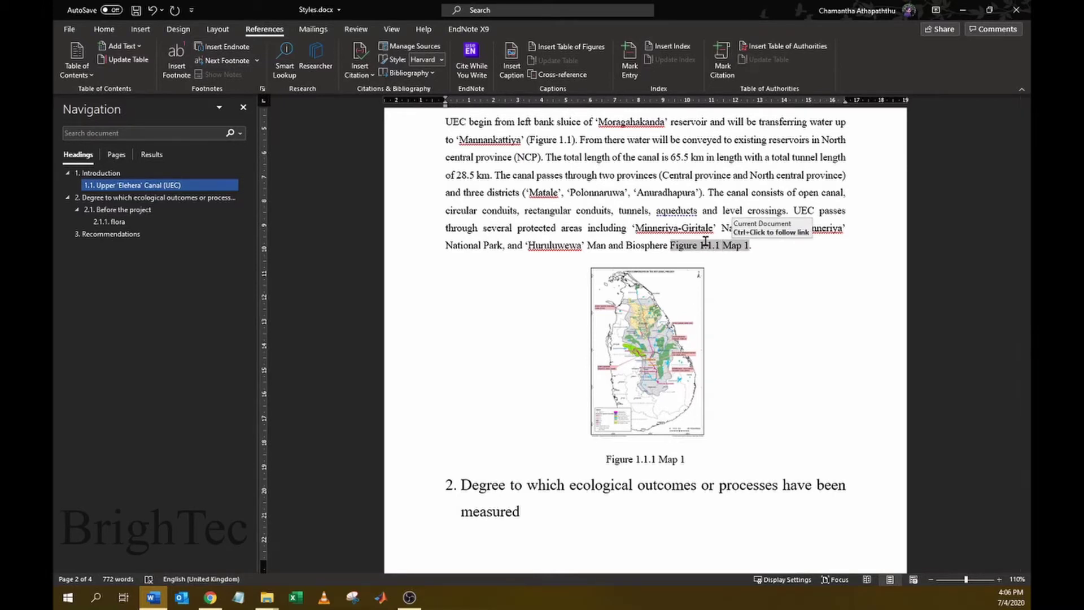
scroll(708, 247, down, 4)
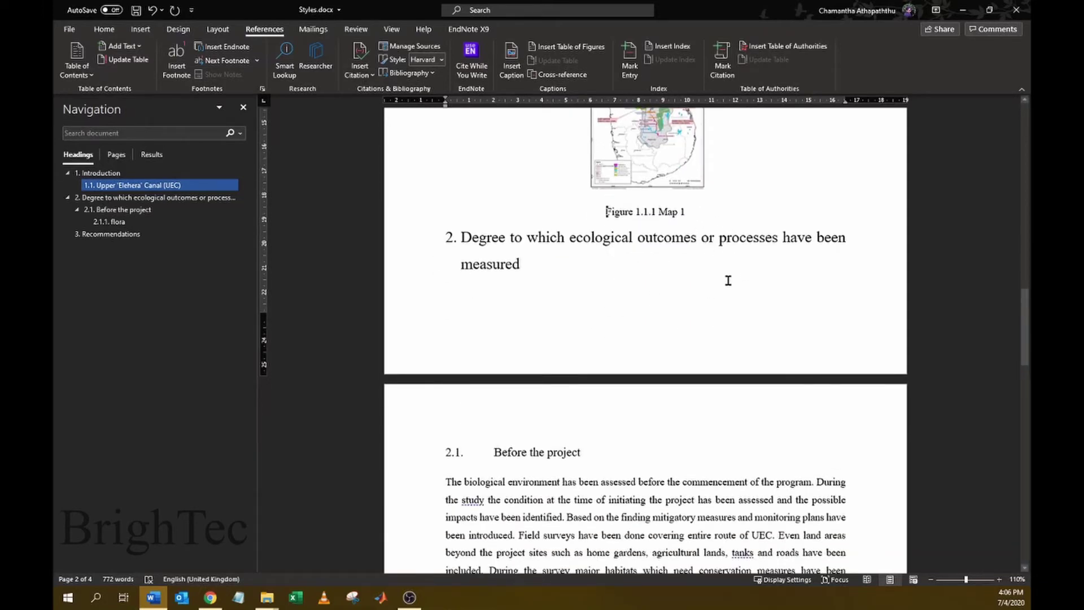
scroll(729, 302, up, 2)
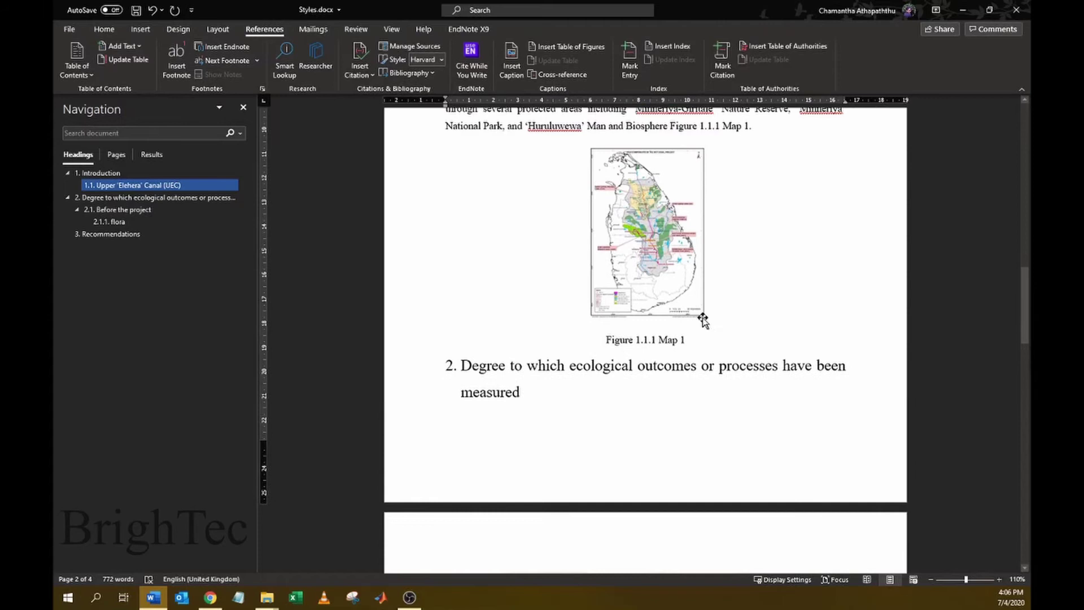
scroll(702, 315, up, 2)
Step: Delete the old 'Figure 1.1.1 Map 1' cross-reference after Biosphere
click(771, 257)
drag(752, 255, 626, 257)
click(749, 256)
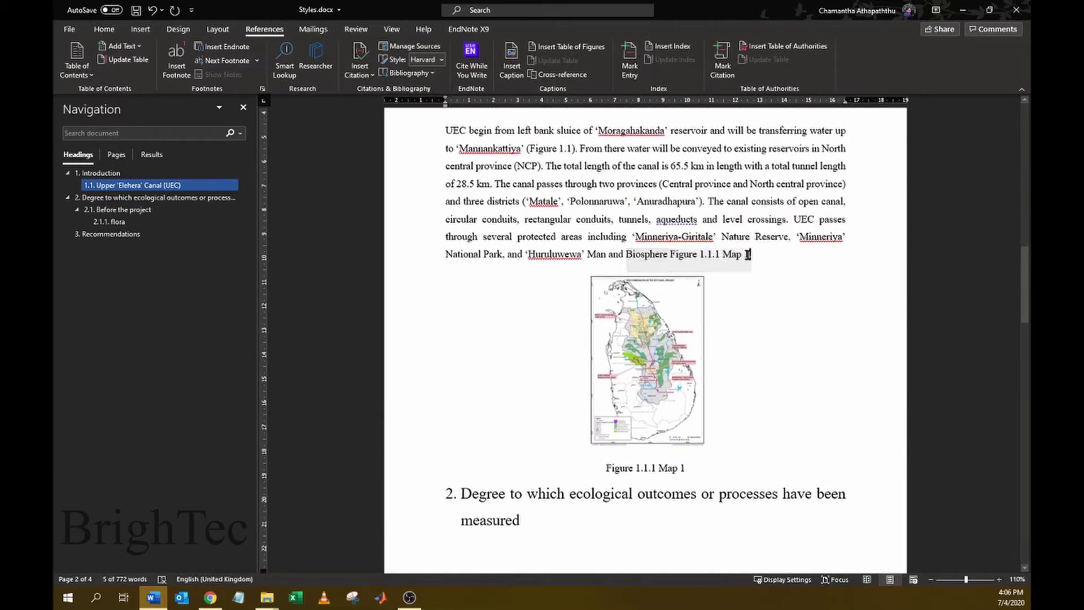
click(673, 255)
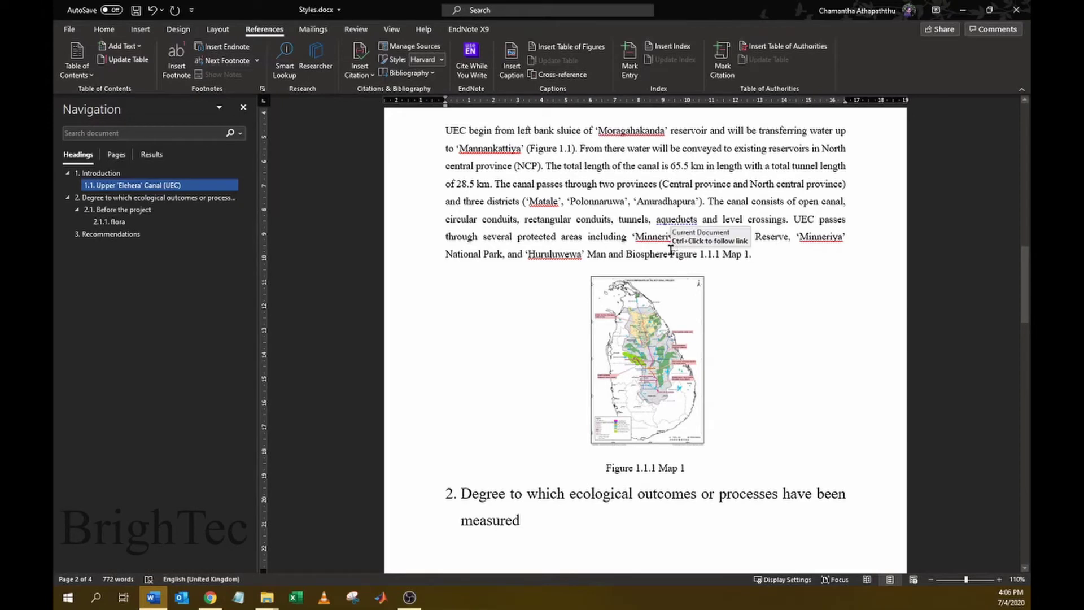
drag(741, 250, 771, 250)
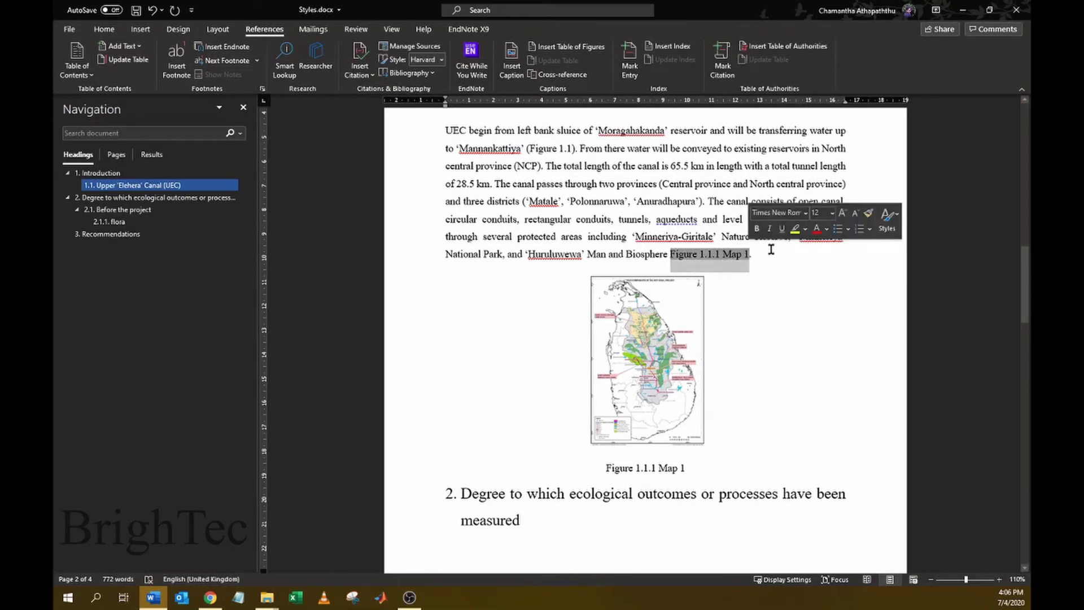
key(Delete)
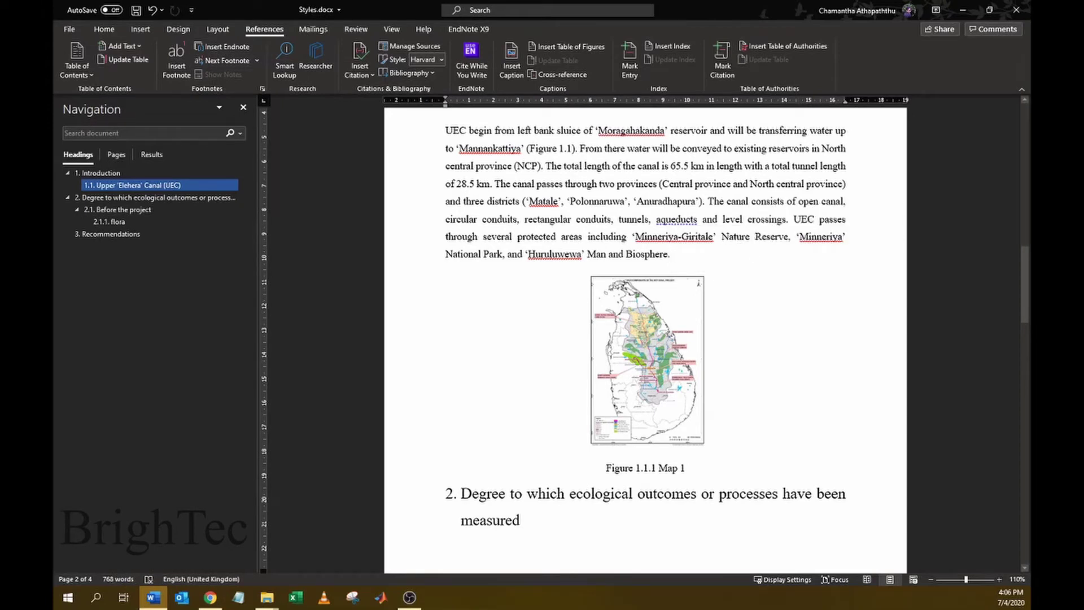
Step: Insert an 'Only label and number' cross-reference reading Figure 1.1.1 and check it
click(563, 75)
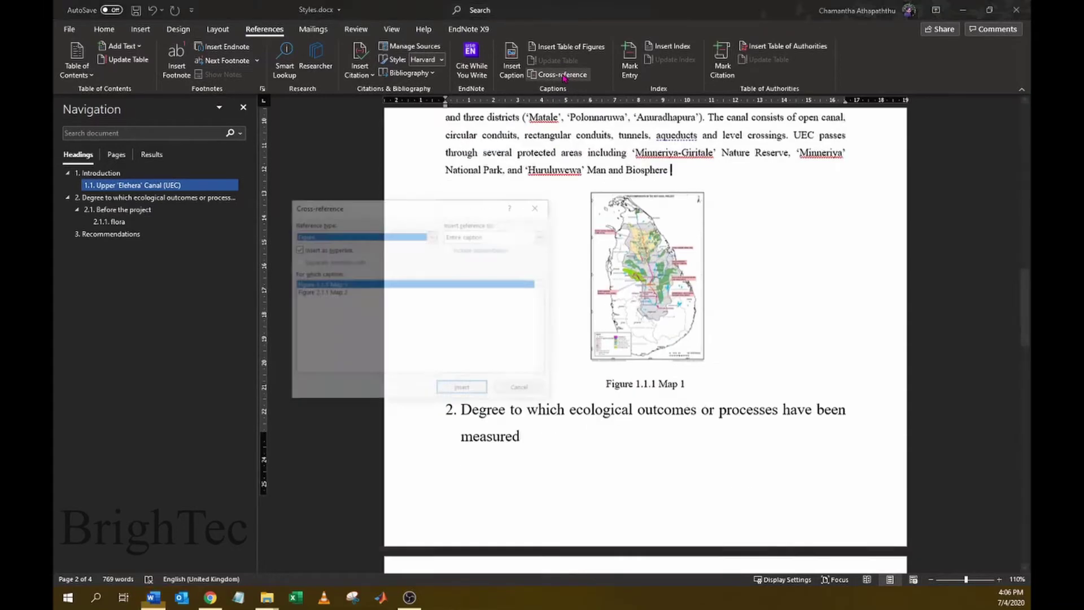
click(542, 235)
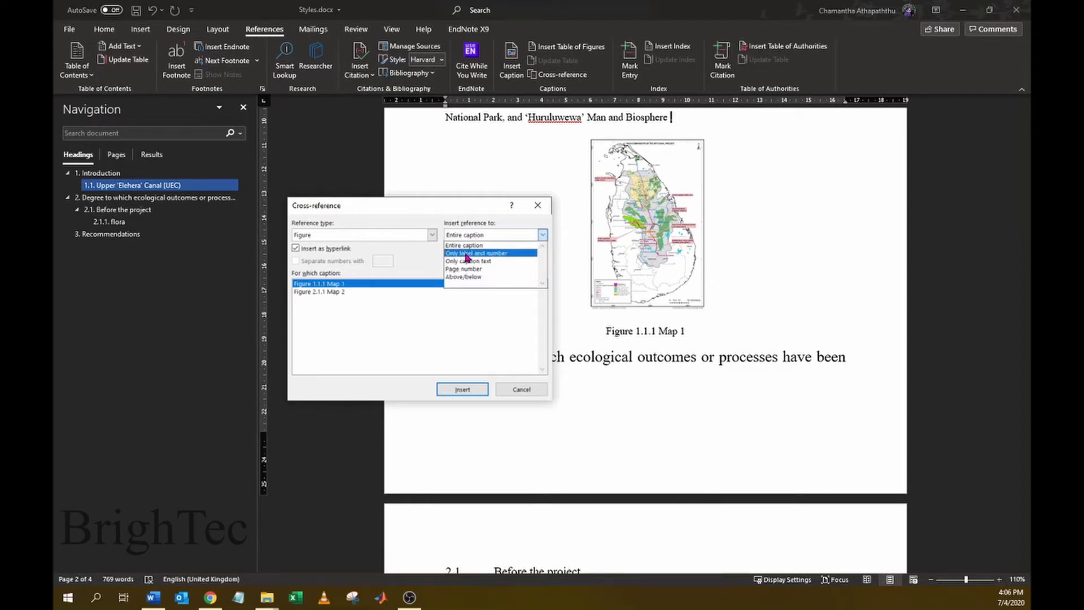
click(492, 254)
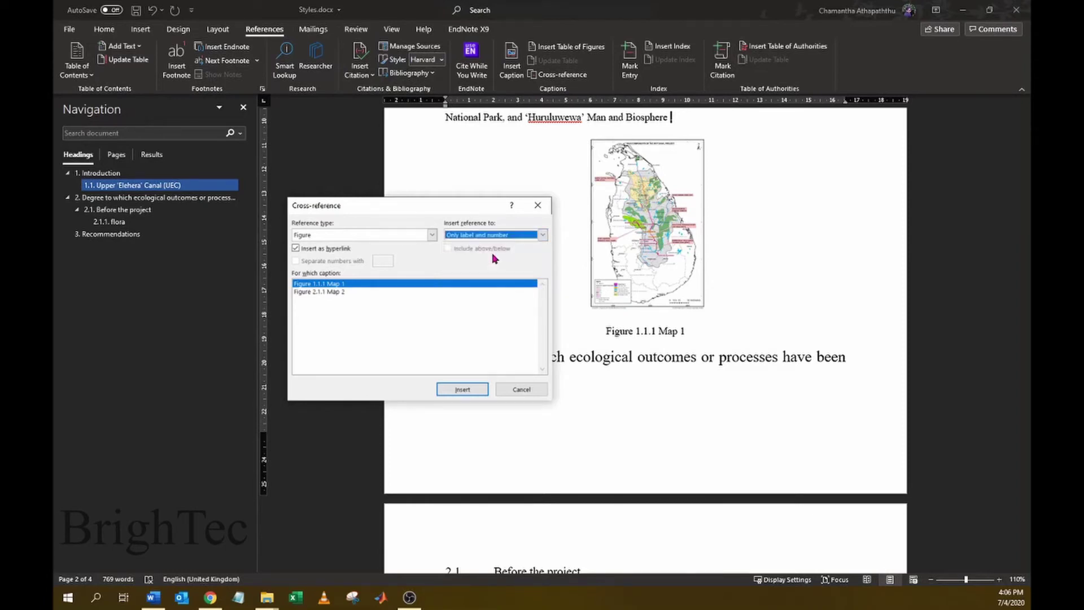
click(473, 390)
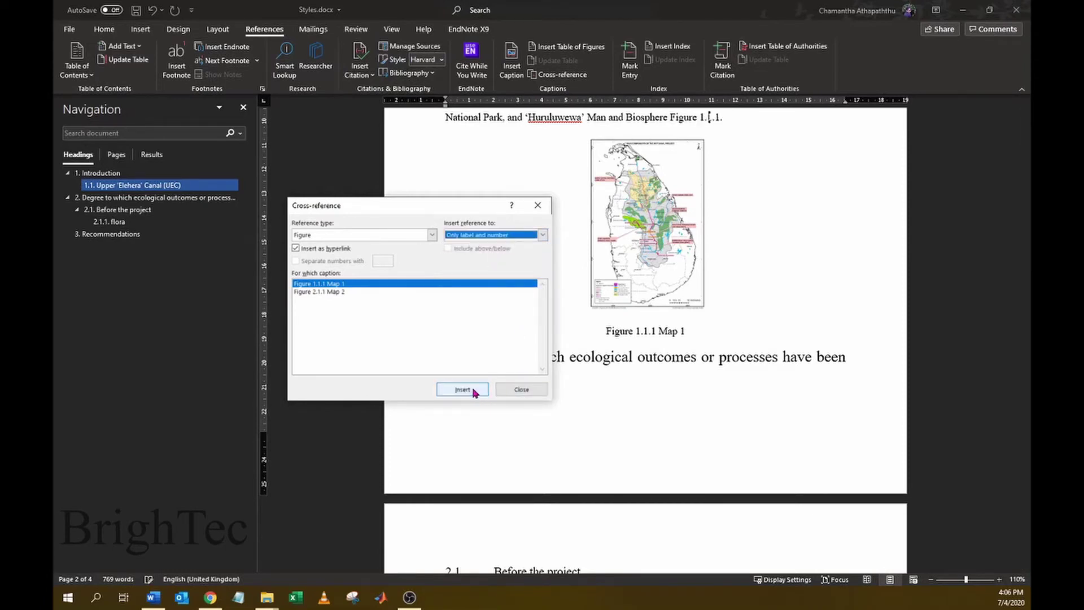
click(543, 391)
drag(739, 372, 610, 376)
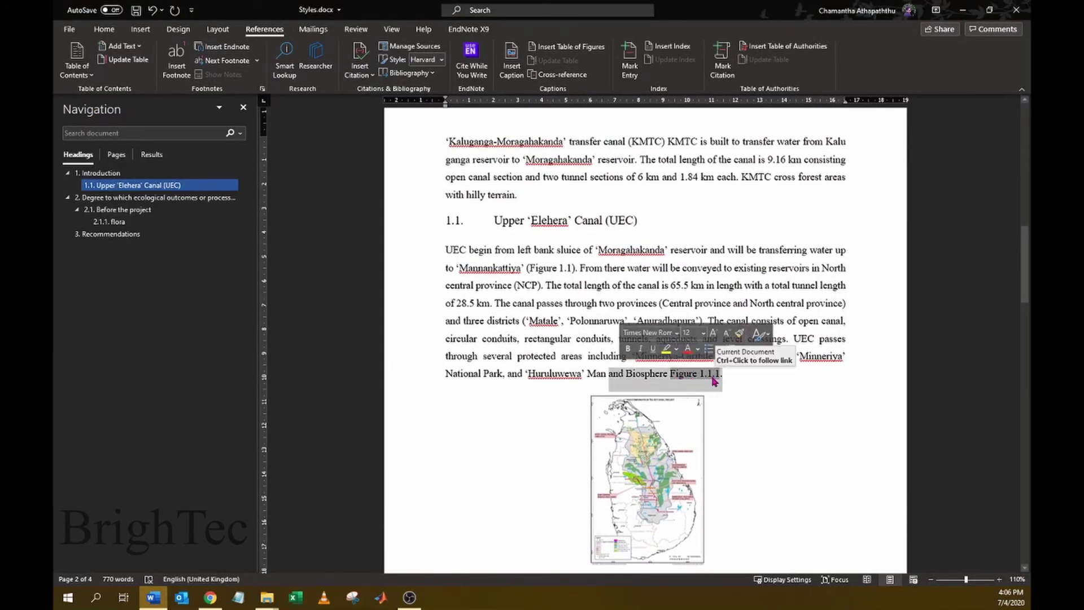
click(786, 353)
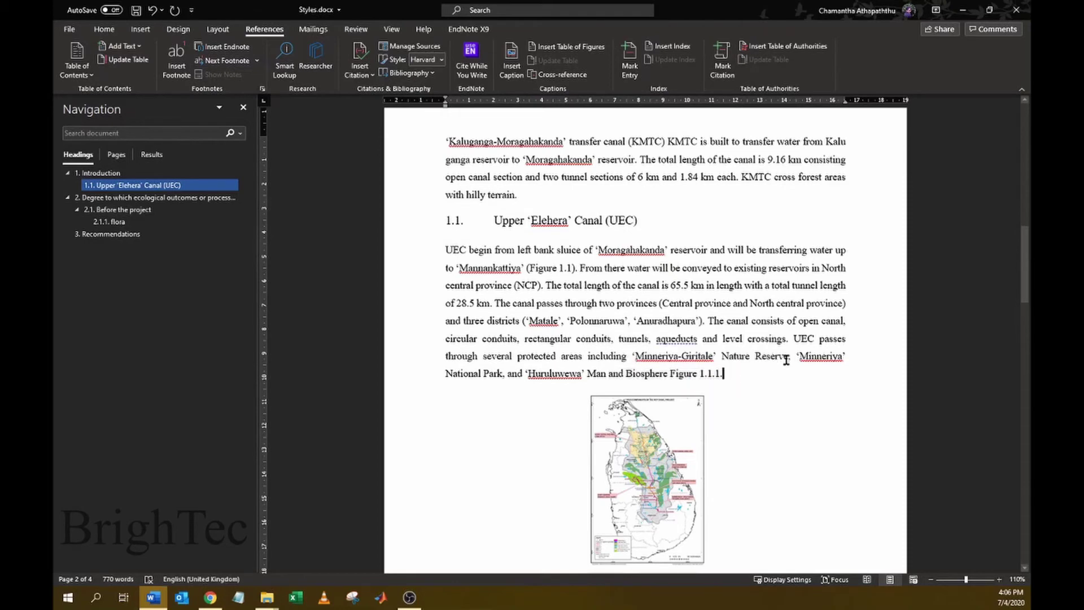
scroll(786, 354, down, 3)
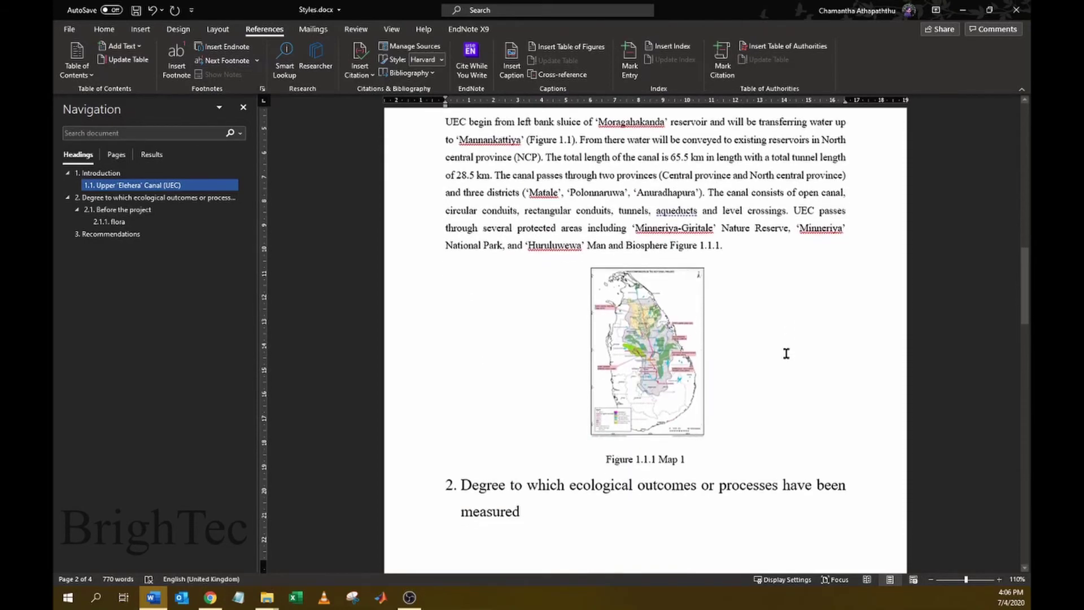
Step: Paste a copy of the map on a new line under heading 1.1
click(655, 378)
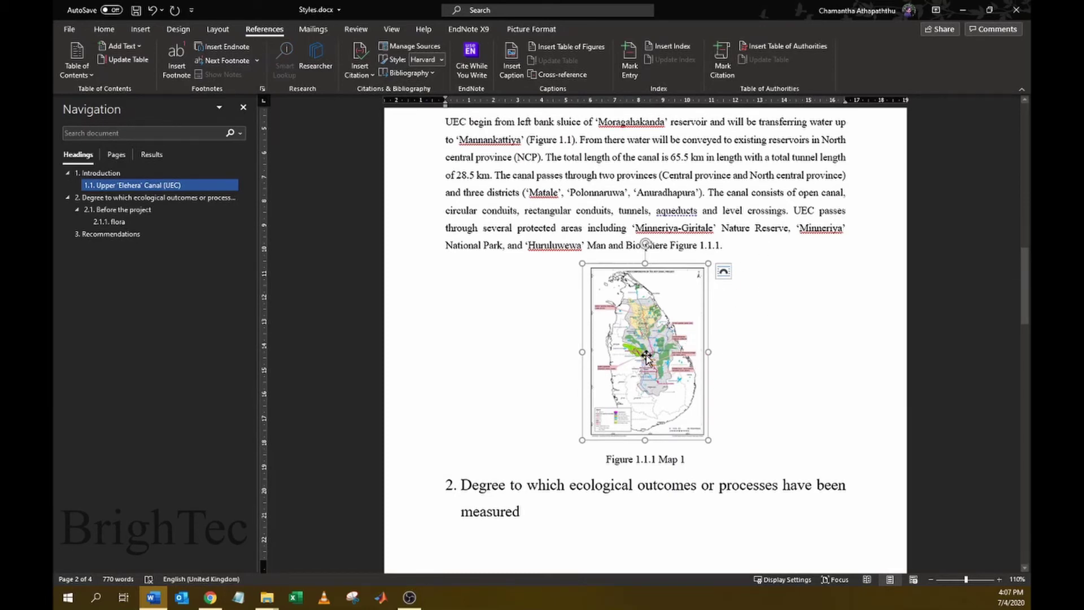
drag(647, 357, 649, 360)
scroll(650, 359, up, 5)
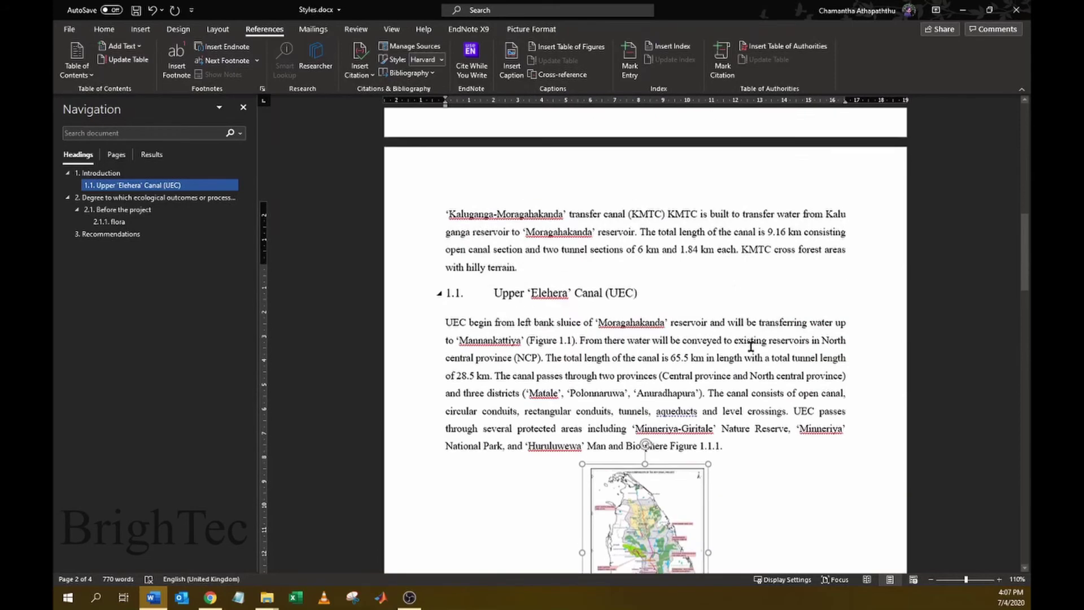
click(680, 351)
key(Return)
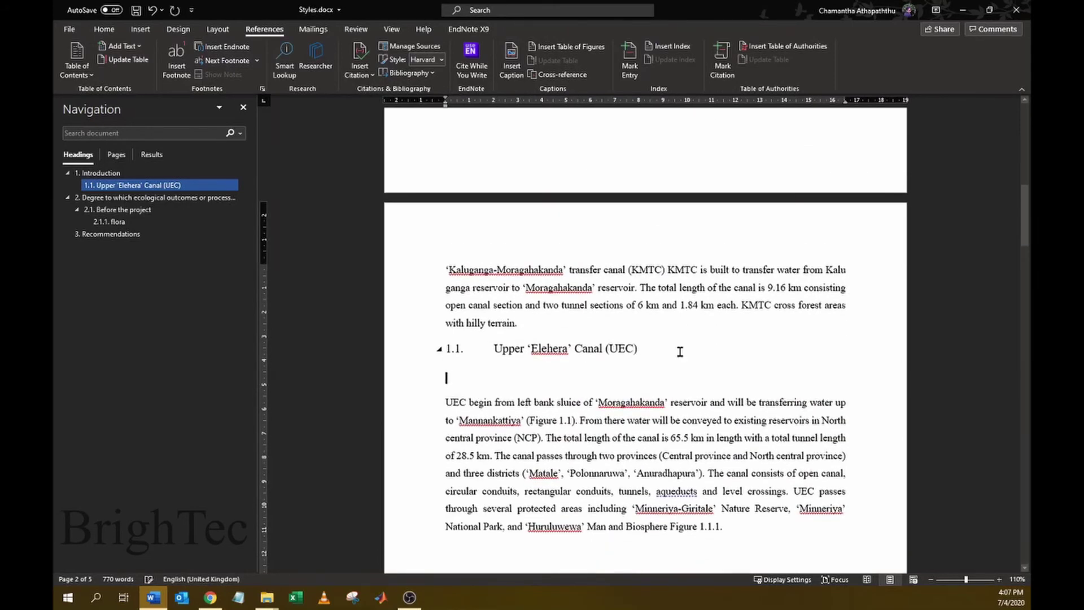
key(ctrl+v)
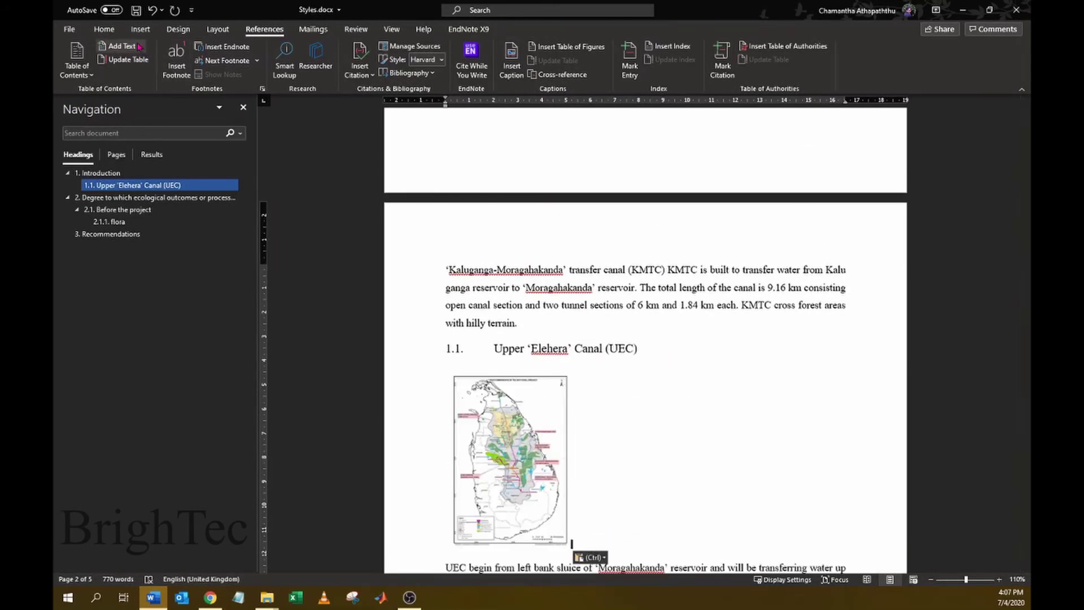
Step: Centre the pasted map on the page
click(104, 29)
click(351, 69)
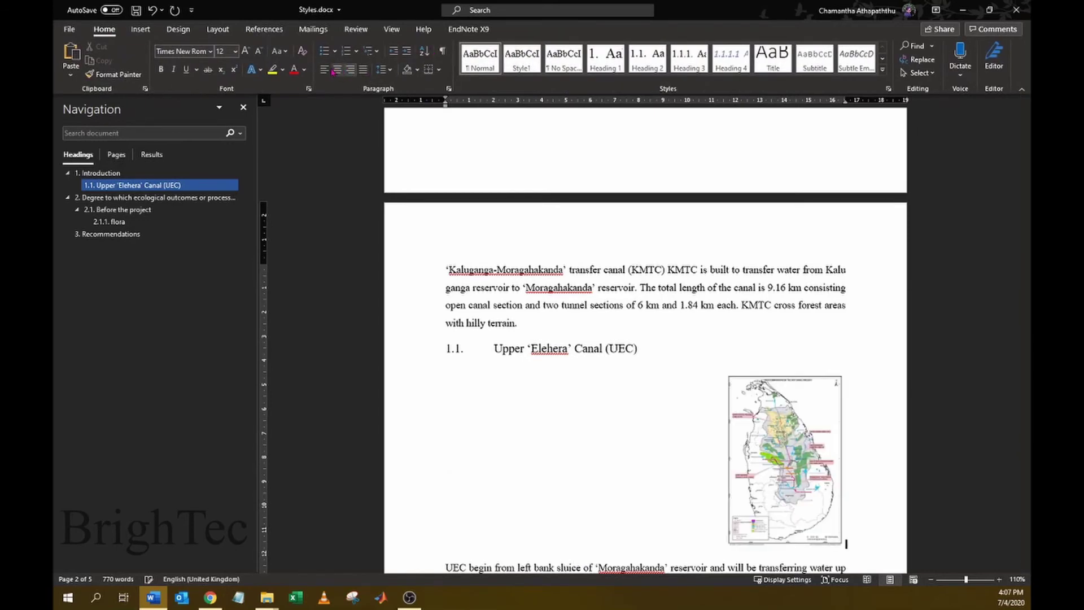
click(324, 69)
click(337, 69)
scroll(650, 254, down, 5)
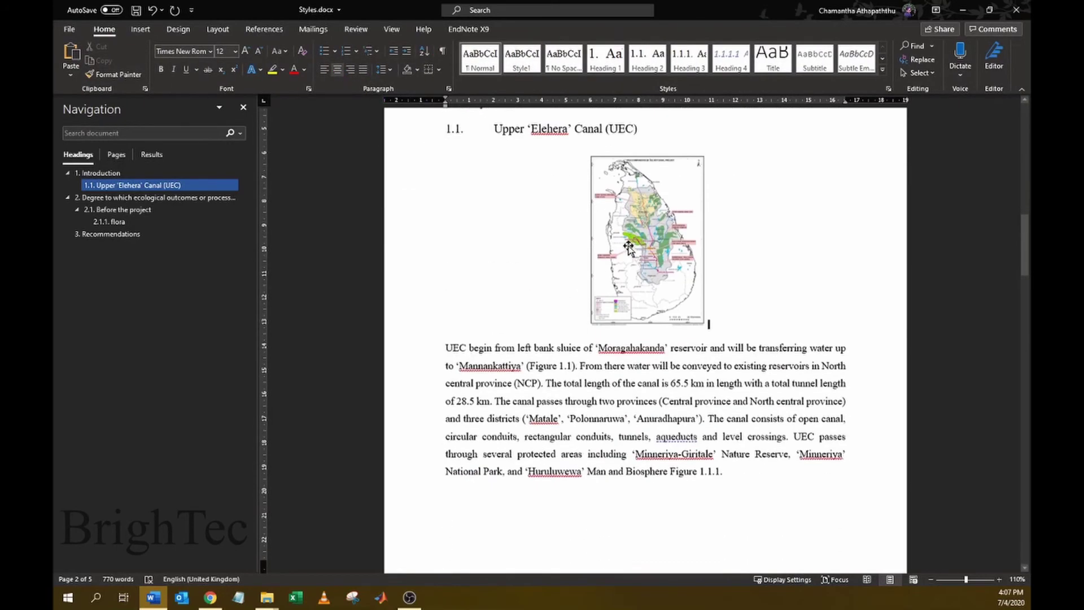
Step: Caption the pasted map 'Figure 1.1.1' using chapter-based numbering
click(651, 226)
right_click(651, 225)
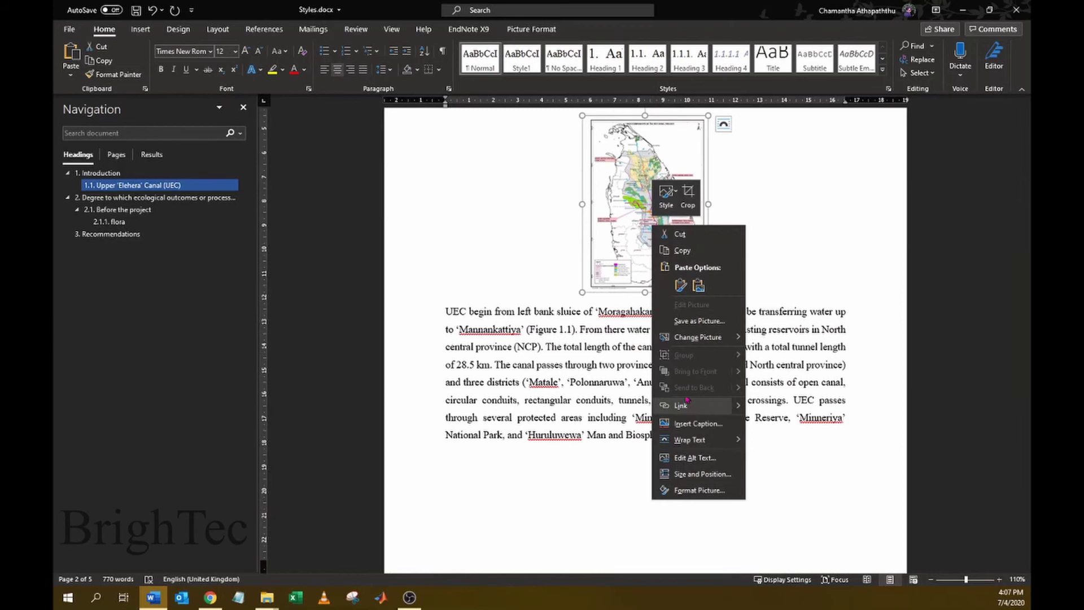
click(712, 425)
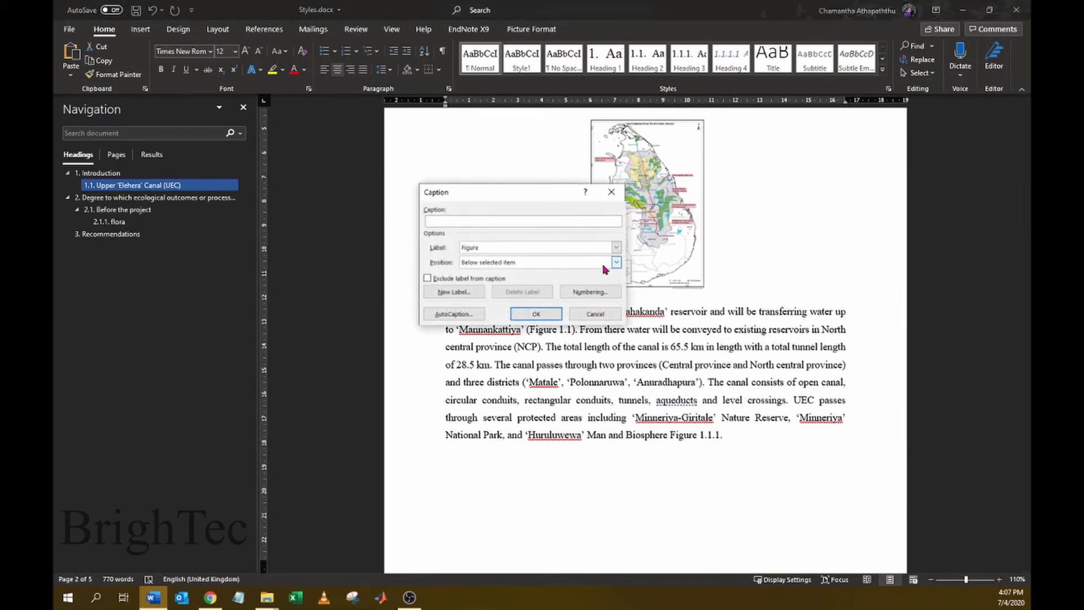
click(613, 293)
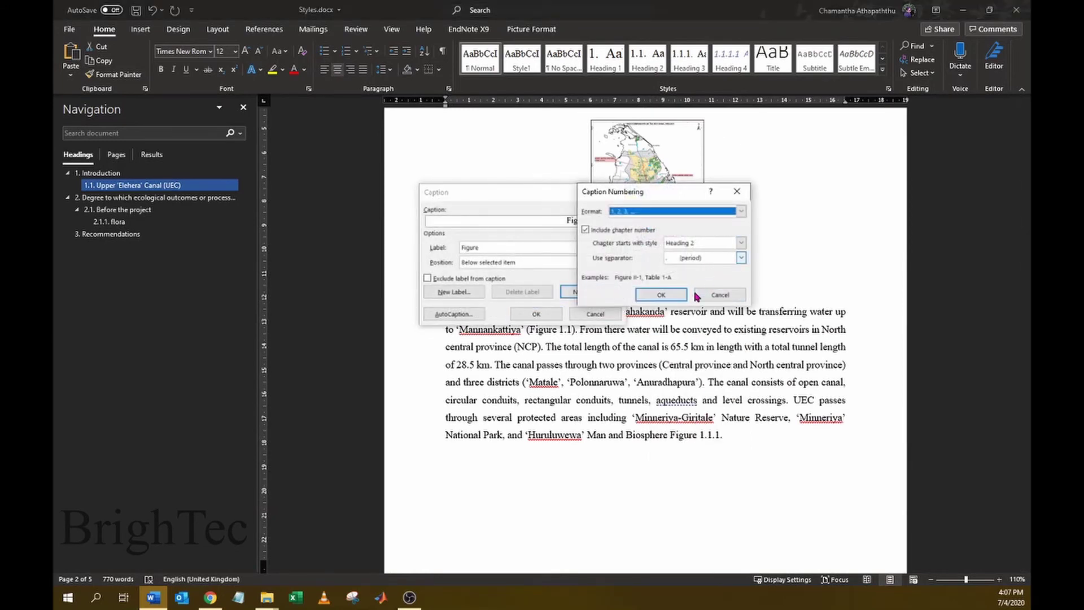
click(660, 294)
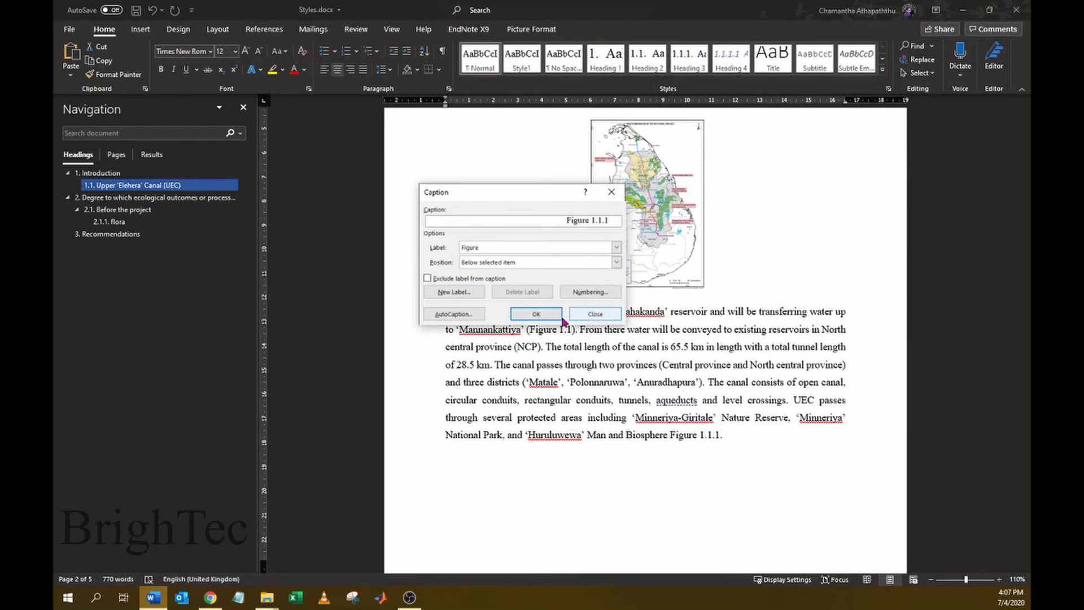
click(537, 312)
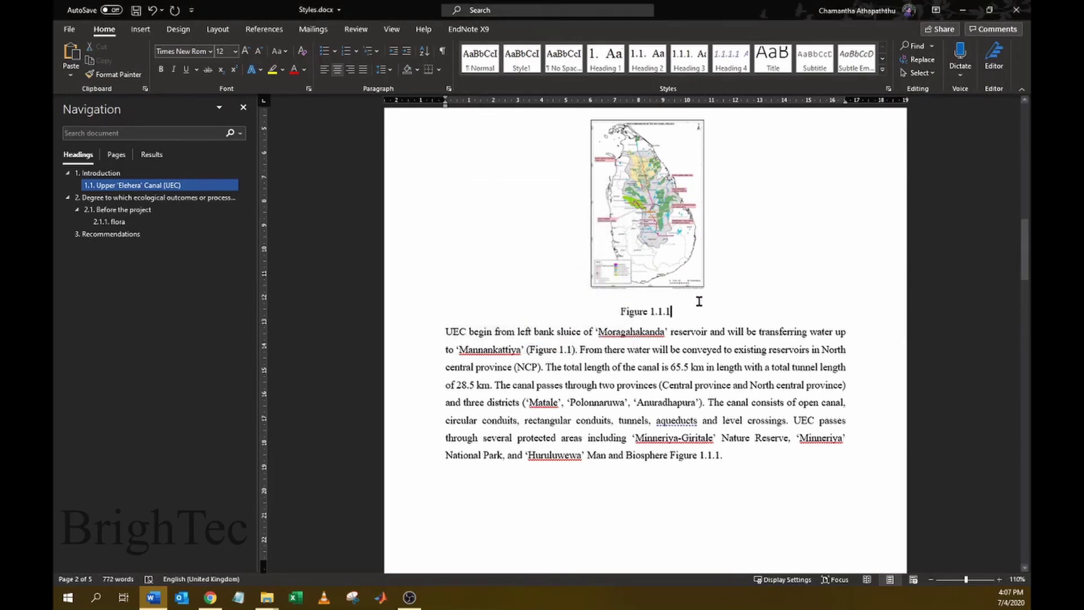
Step: Verify the original map's caption now reads 'Figure 1.1.2 Map 1'
scroll(699, 294, up, 5)
scroll(701, 305, down, 6)
scroll(693, 241, up, 3)
scroll(526, 186, up, 3)
scroll(734, 333, down, 10)
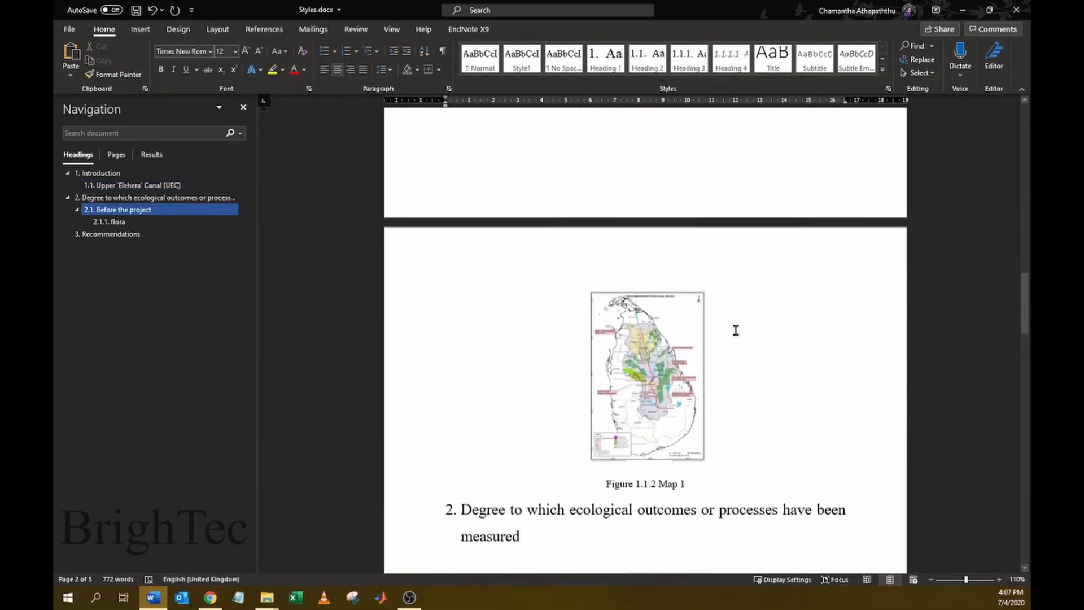
drag(703, 374, 603, 378)
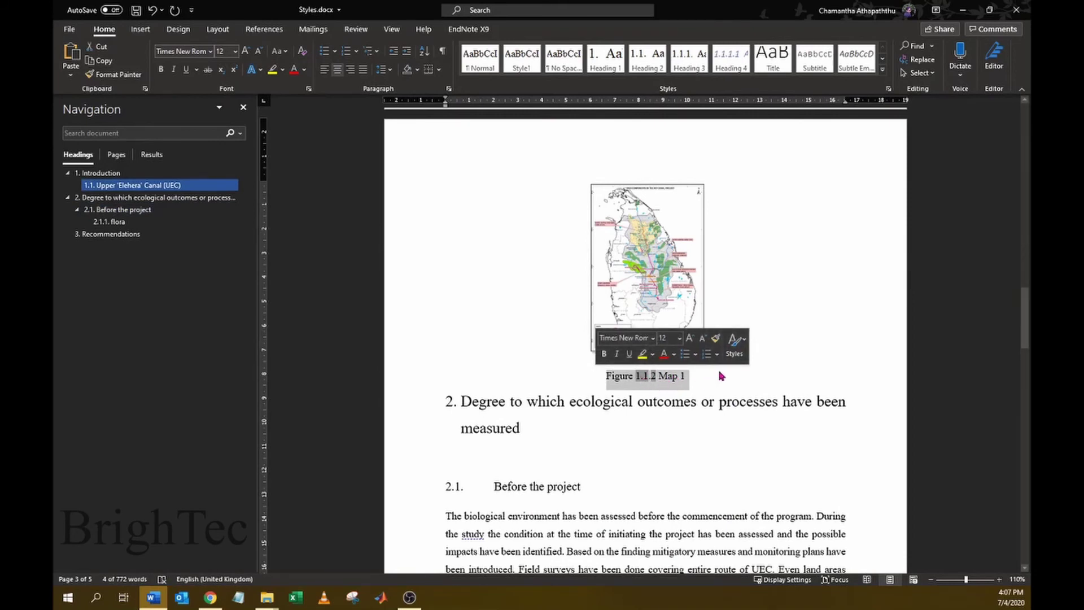
Step: Update the field after Biosphere so the cross-reference reads 'Figure 1.1.2'
scroll(732, 373, up, 8)
click(741, 328)
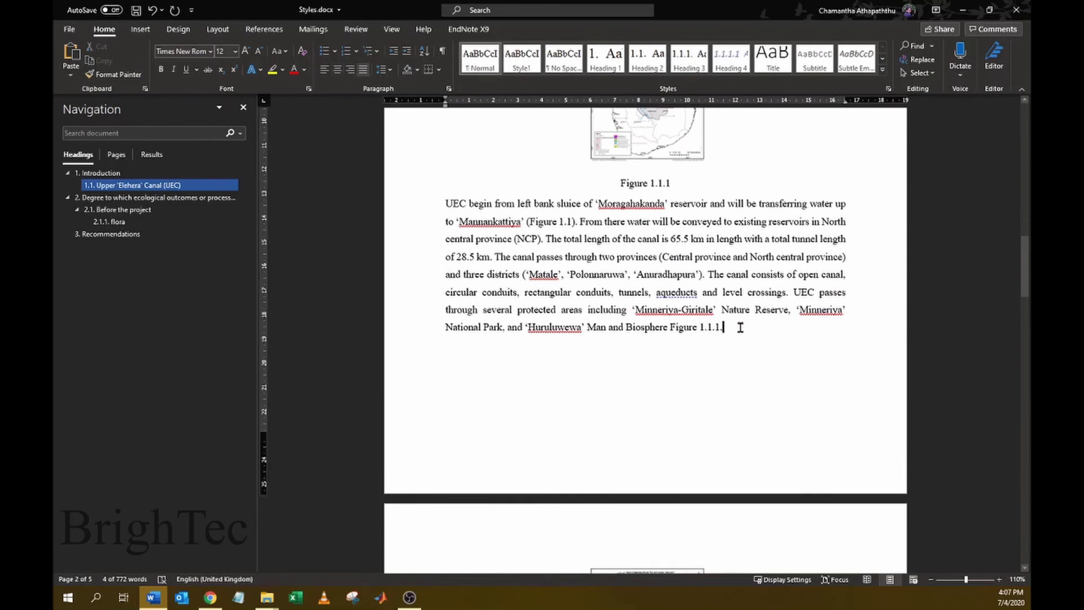
drag(740, 327, 626, 328)
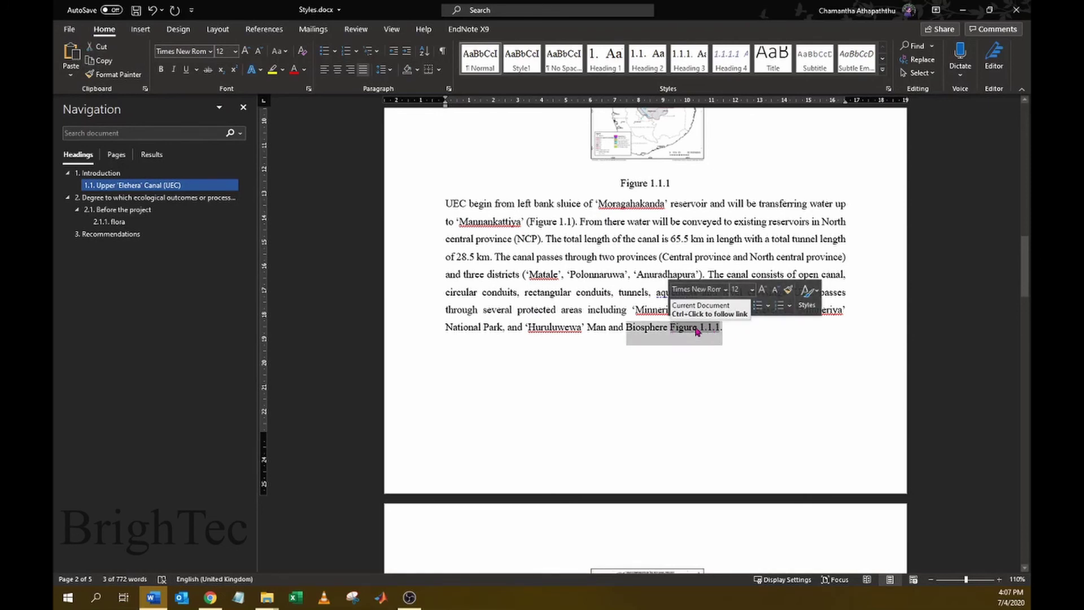
right_click(698, 331)
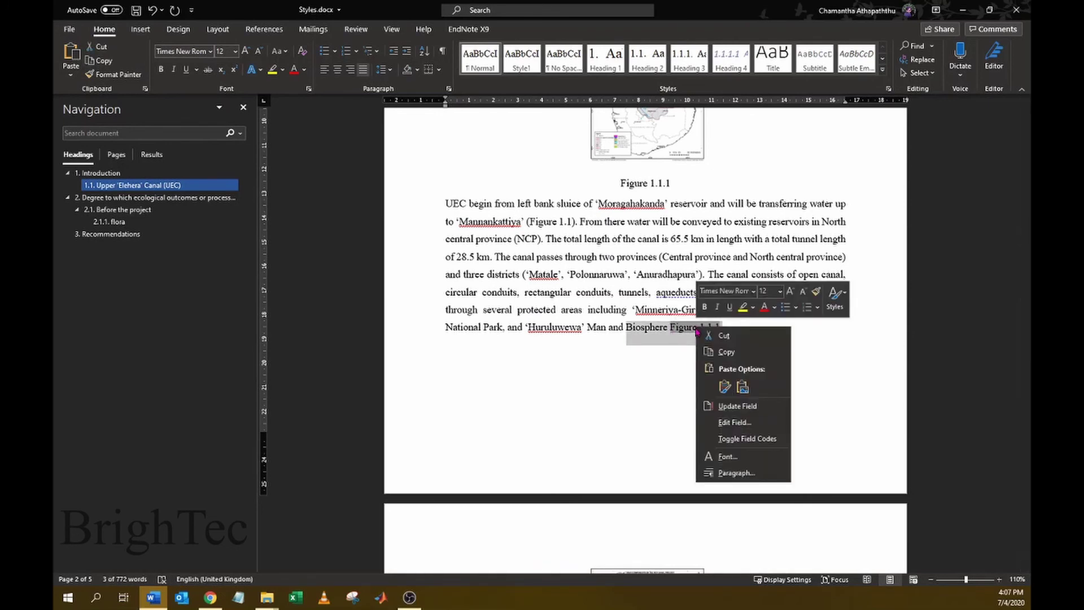
click(737, 406)
click(720, 337)
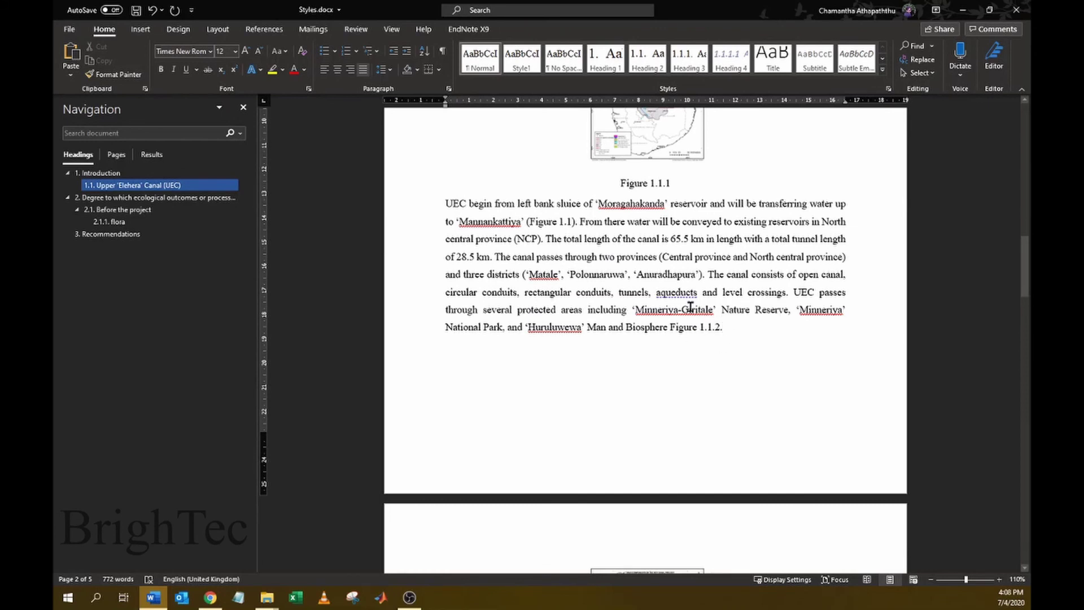
drag(738, 327, 626, 328)
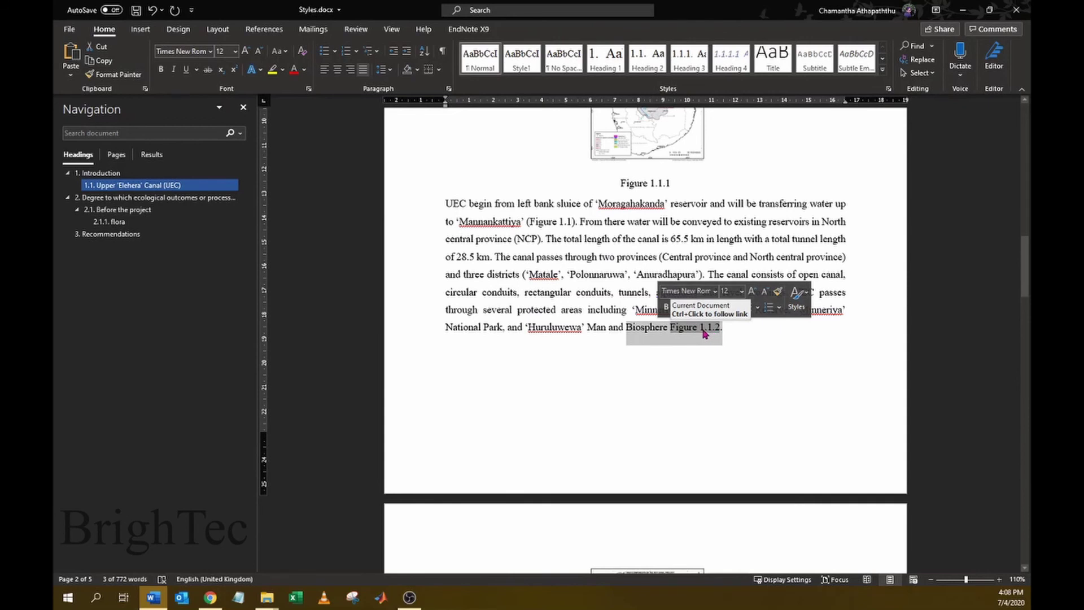
click(735, 332)
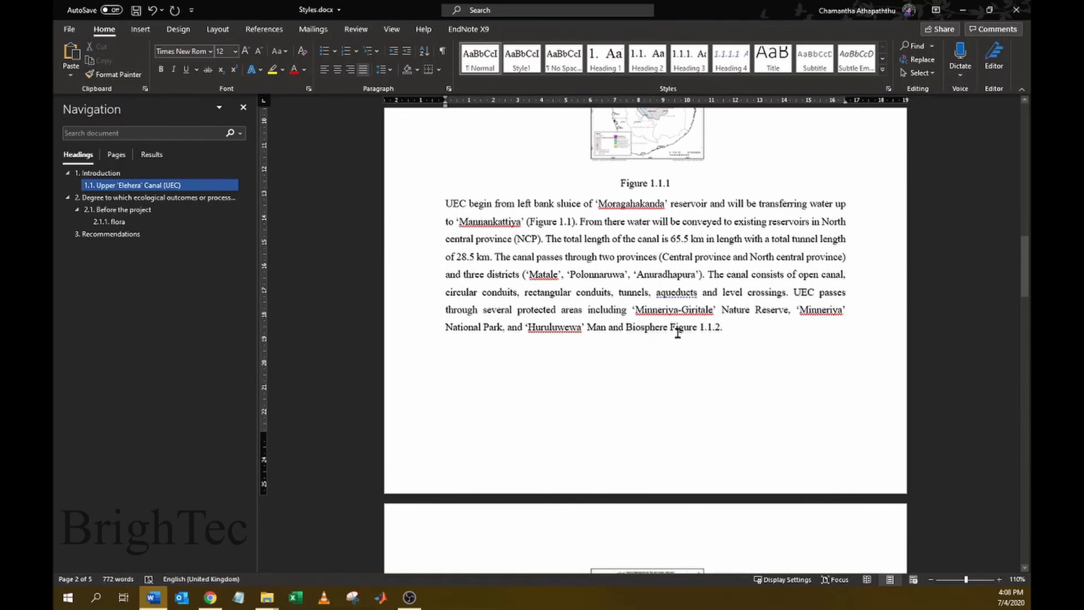